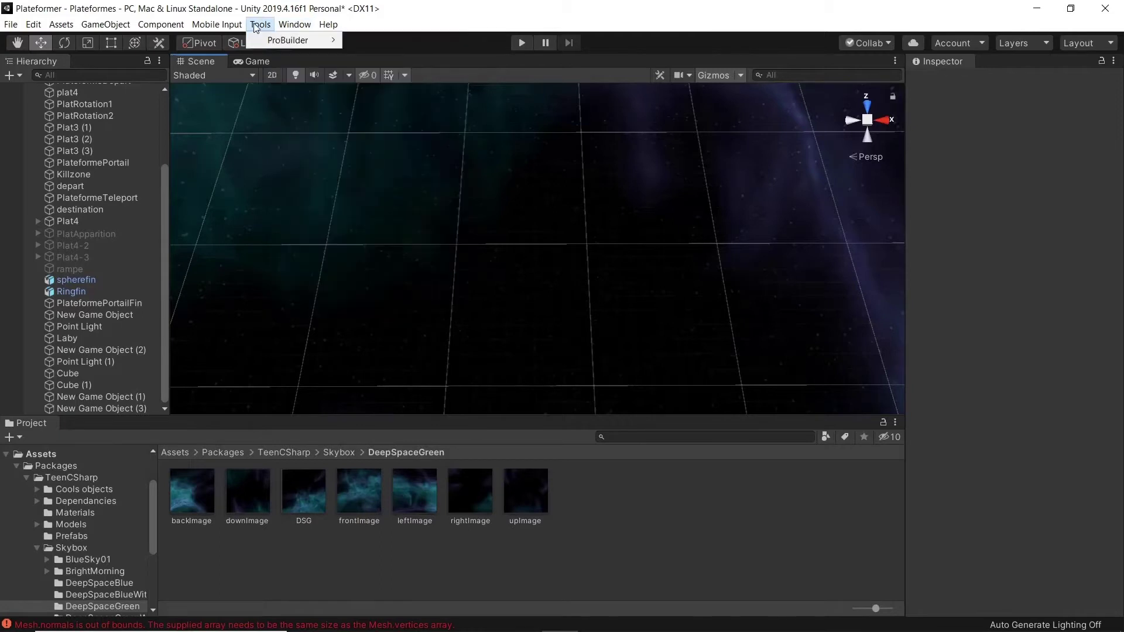
Step: Open the ProBuilder window and draw a rectangular poly shape spanning two by two grid squares on the ground
mouse_move(287, 40)
left_click(408, 41)
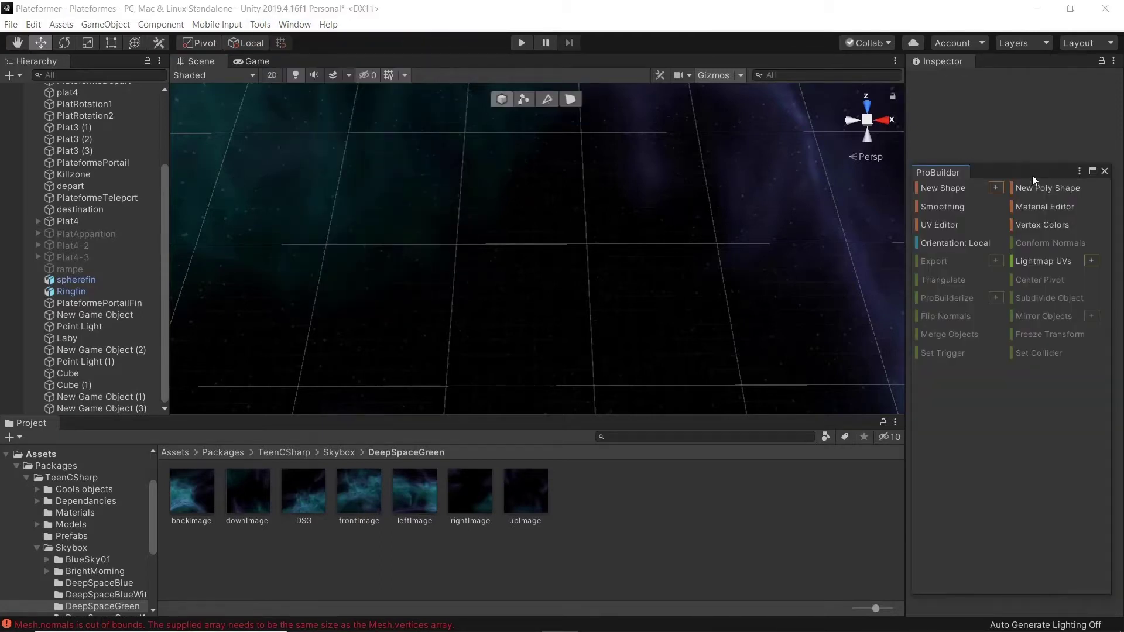
left_click(1044, 187)
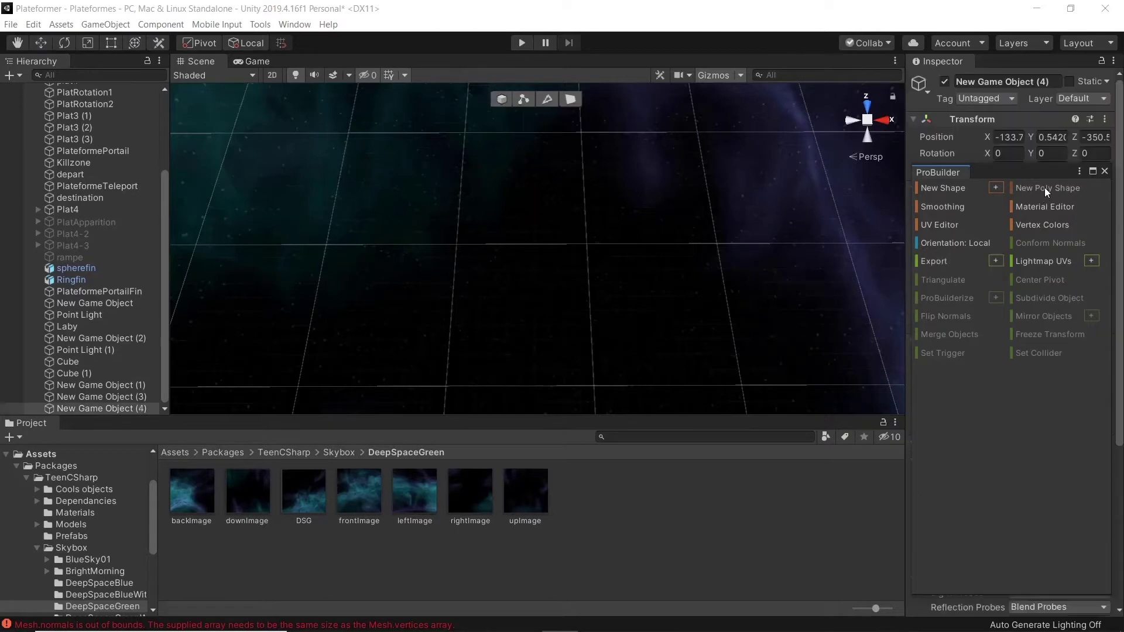
left_click(464, 130)
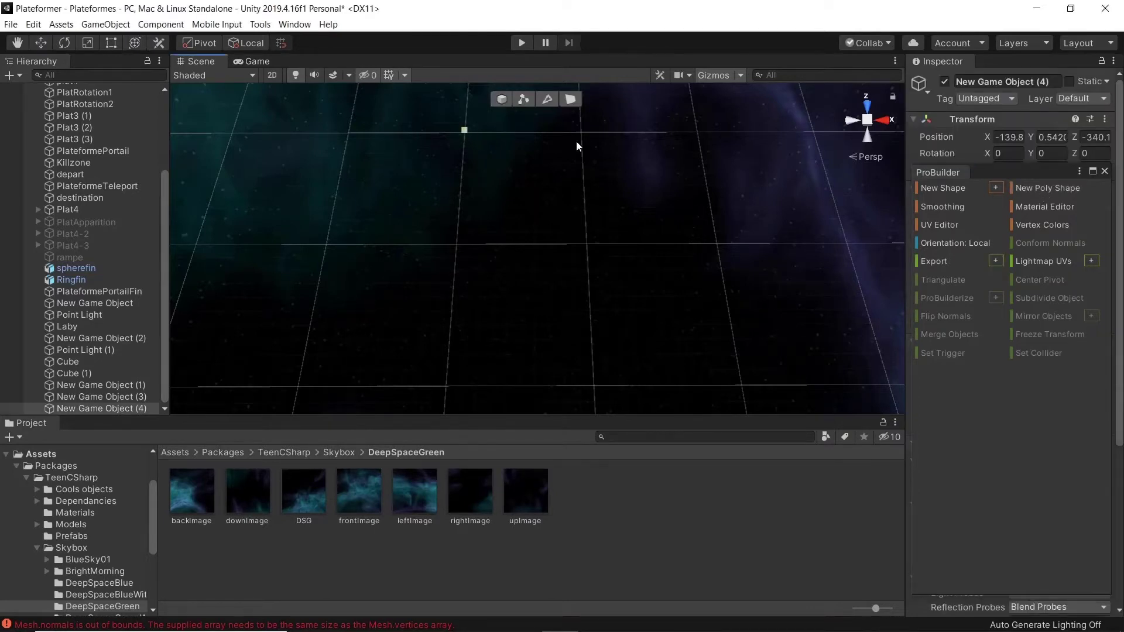
left_click(697, 130)
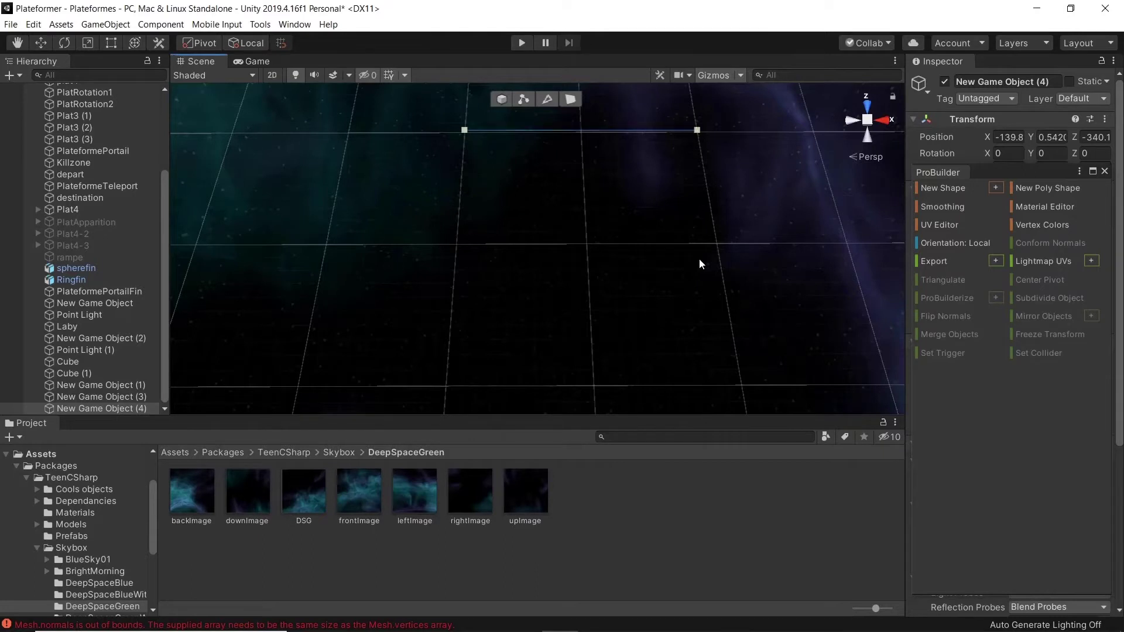
left_click(742, 384)
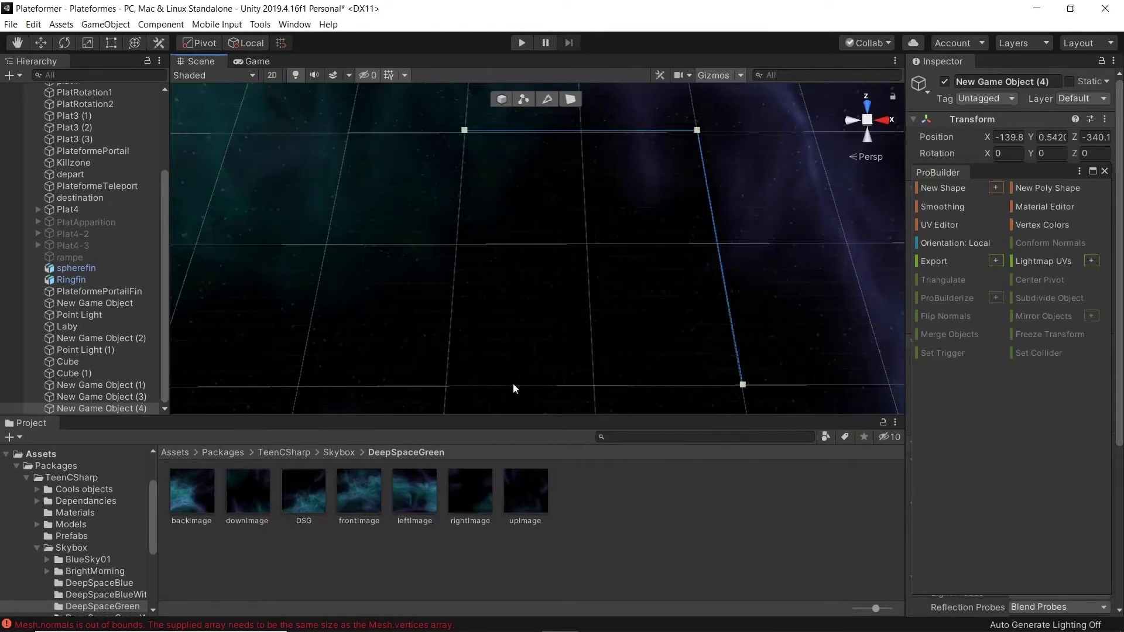
left_click(446, 387)
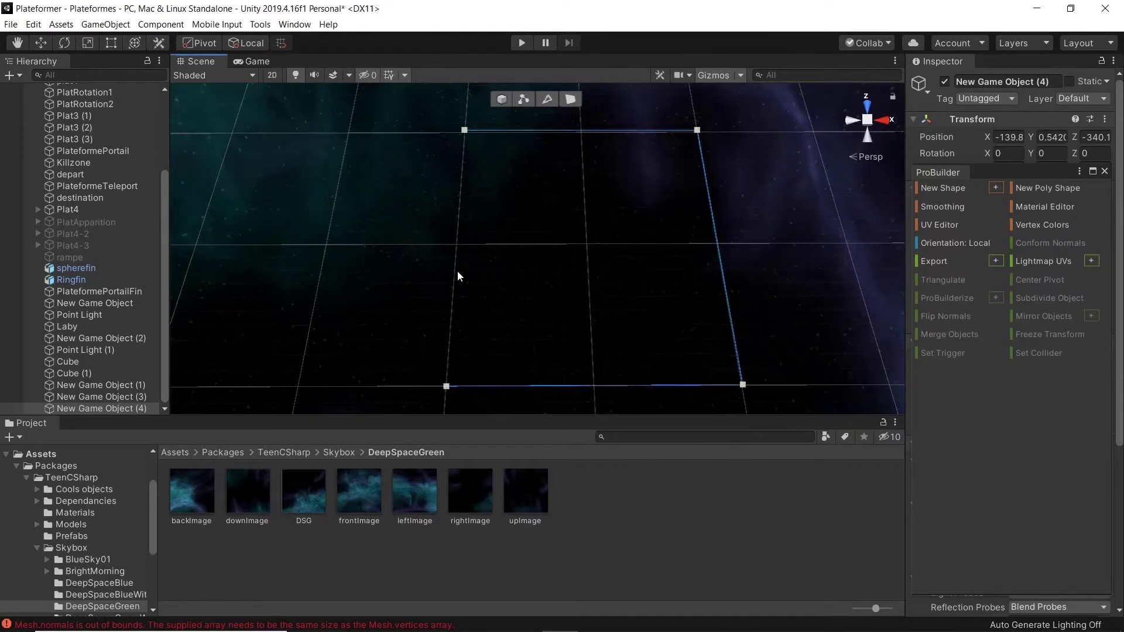
left_click(462, 130)
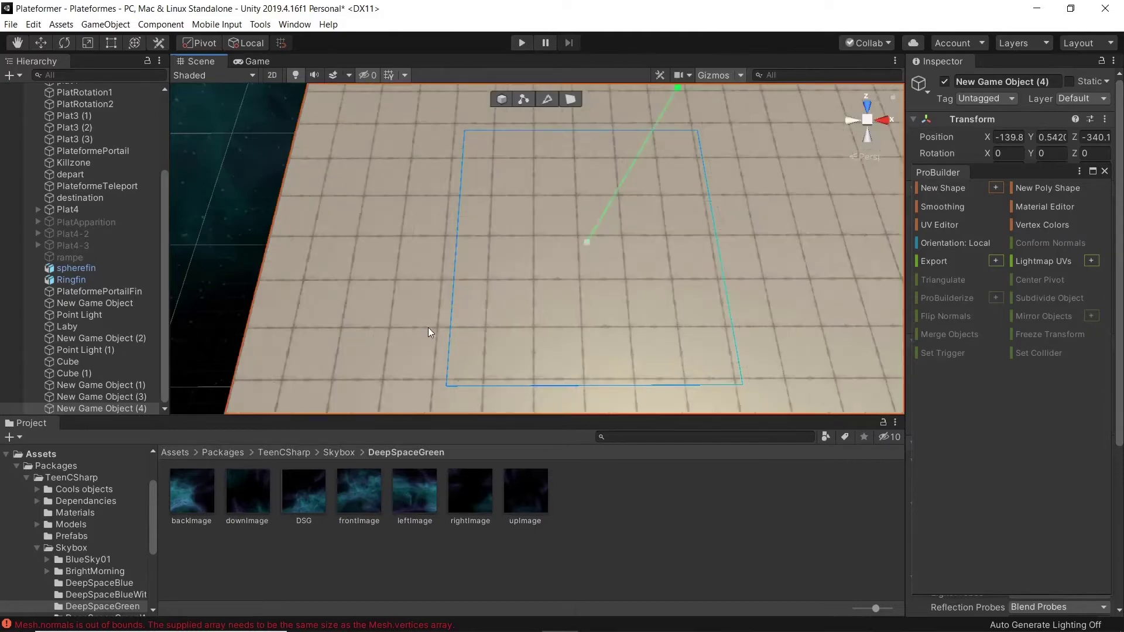
Step: Set the poly shape's extrusion height so it forms a shallow rectangular block below its outline
left_click_drag(672, 283, 645, 120, "alt")
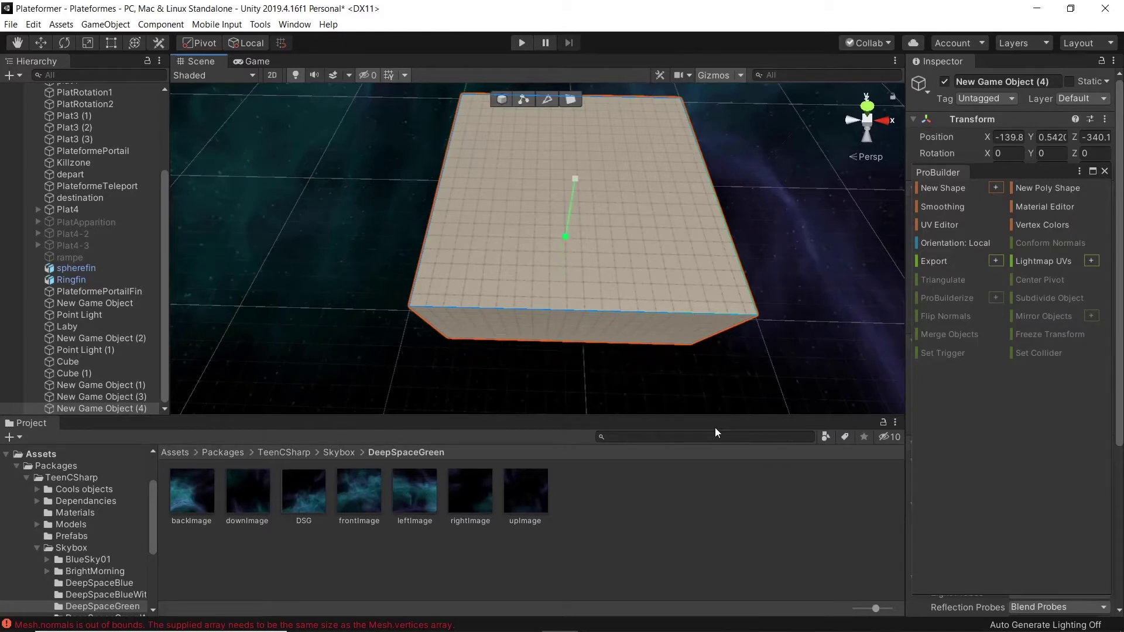
left_click(726, 403)
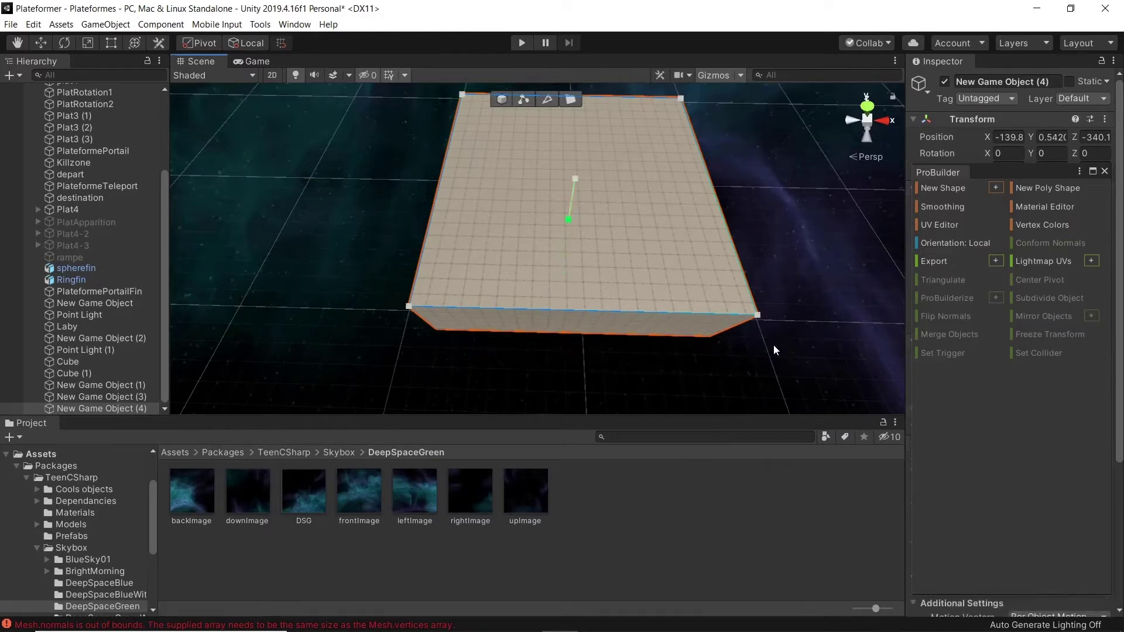
Step: Leave shape editing for object selection and raise the block to Y 5.15
middle_click_drag(773, 346, 815, 288)
right_click_drag(816, 314, 809, 257)
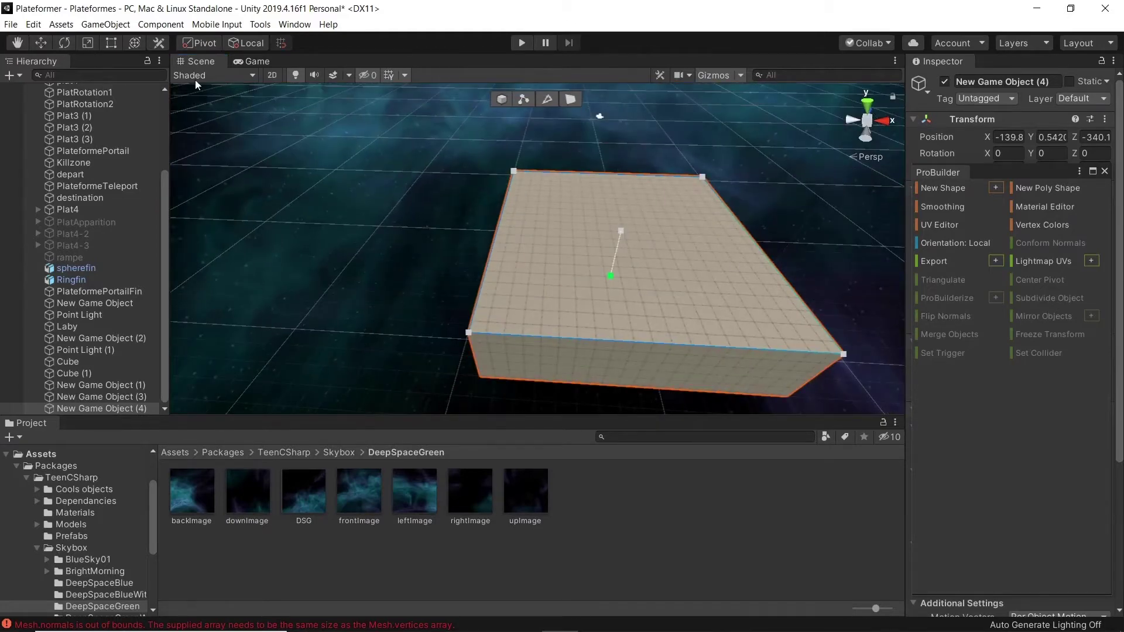
left_click(496, 99)
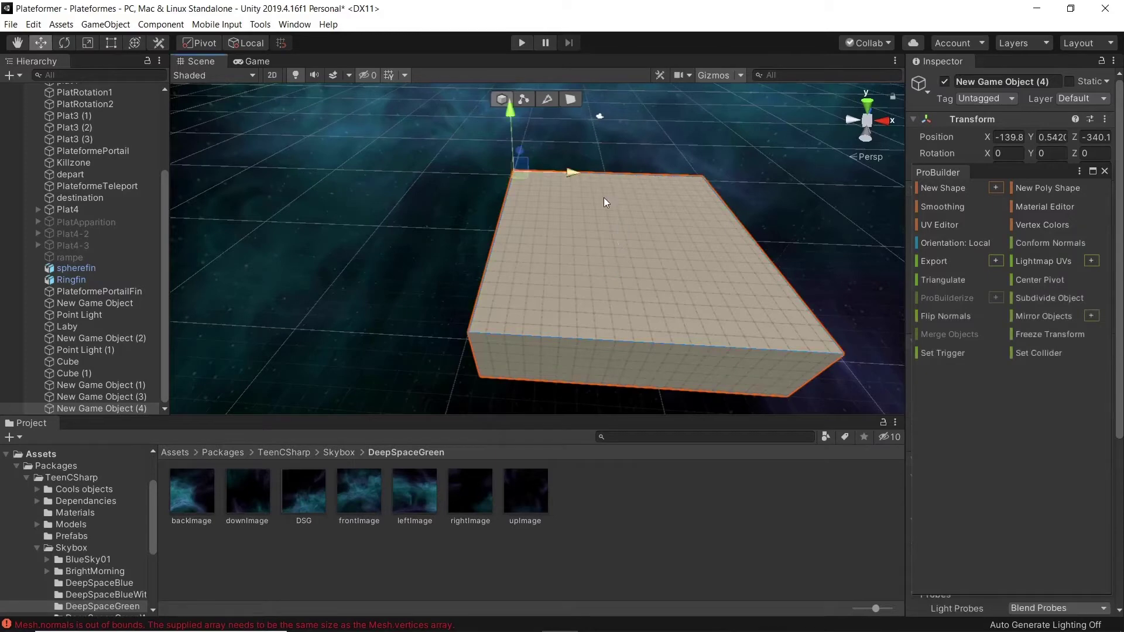
left_click_drag(509, 116, 507, 72)
Step: Inset the block's top face along its width and length, leaving a narrow border on all four sides
left_click_drag(613, 224, 554, 251, "alt")
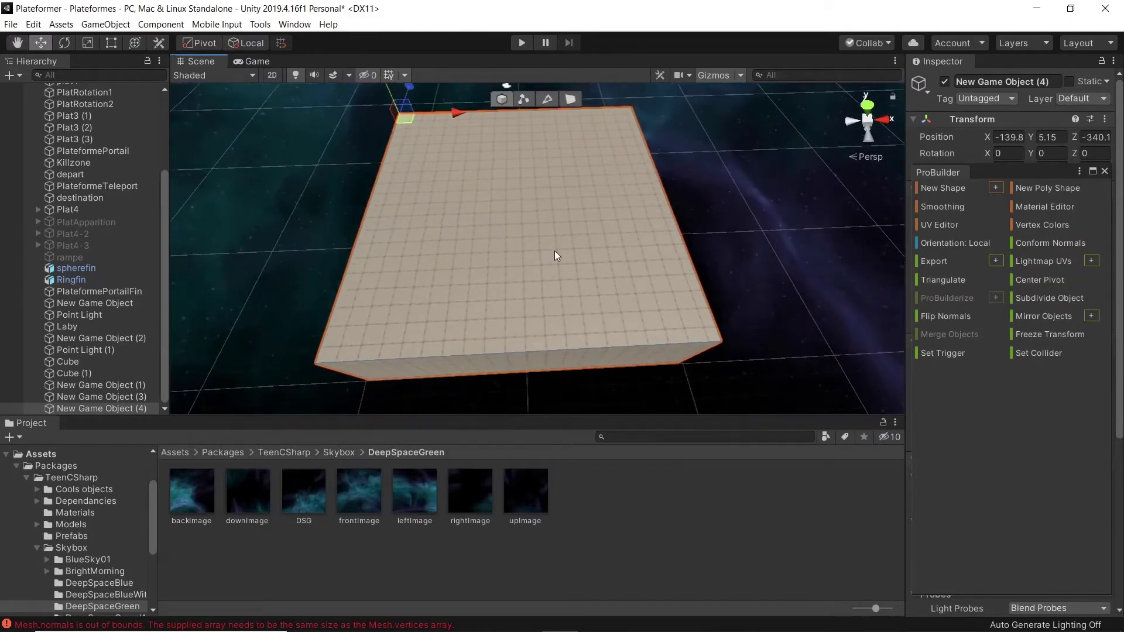
middle_click_drag(528, 172, 555, 190)
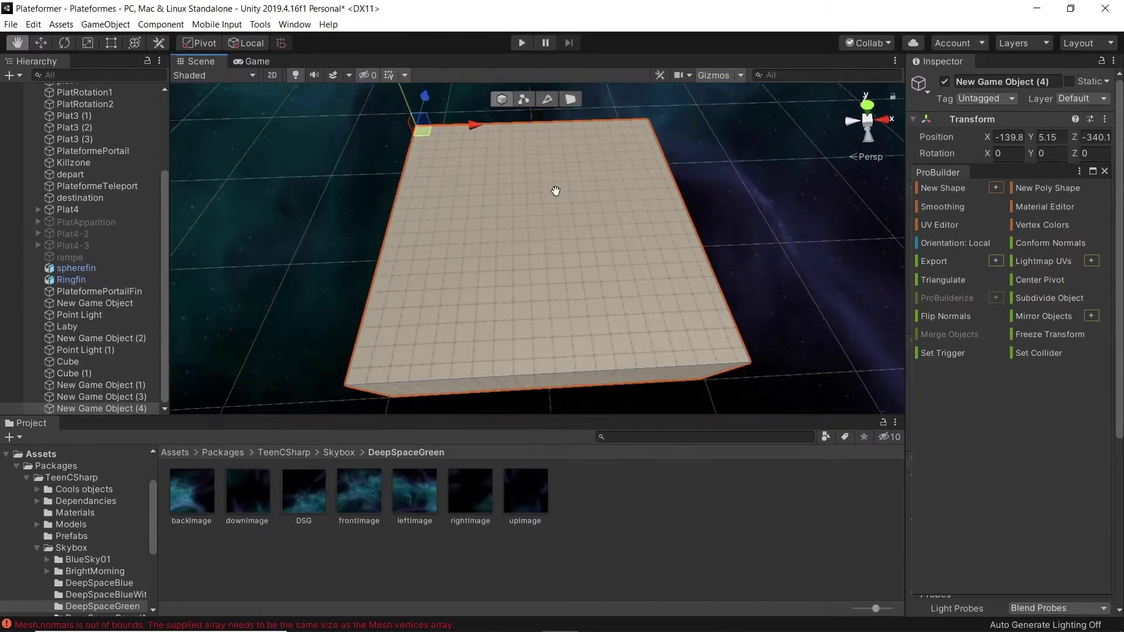
left_click(569, 99)
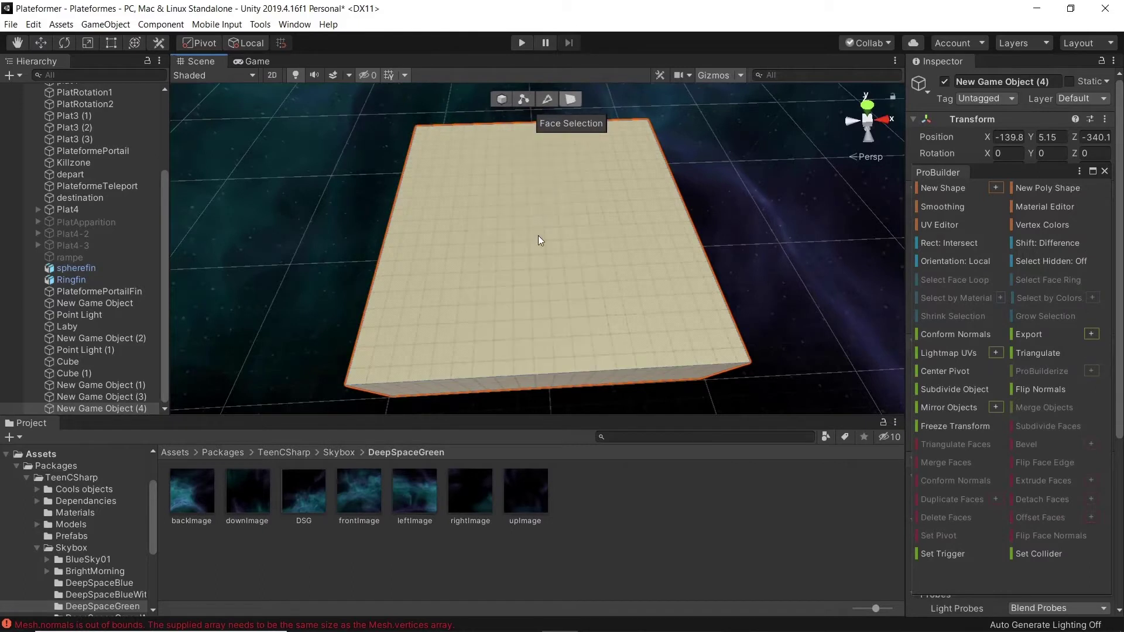
left_click(536, 244)
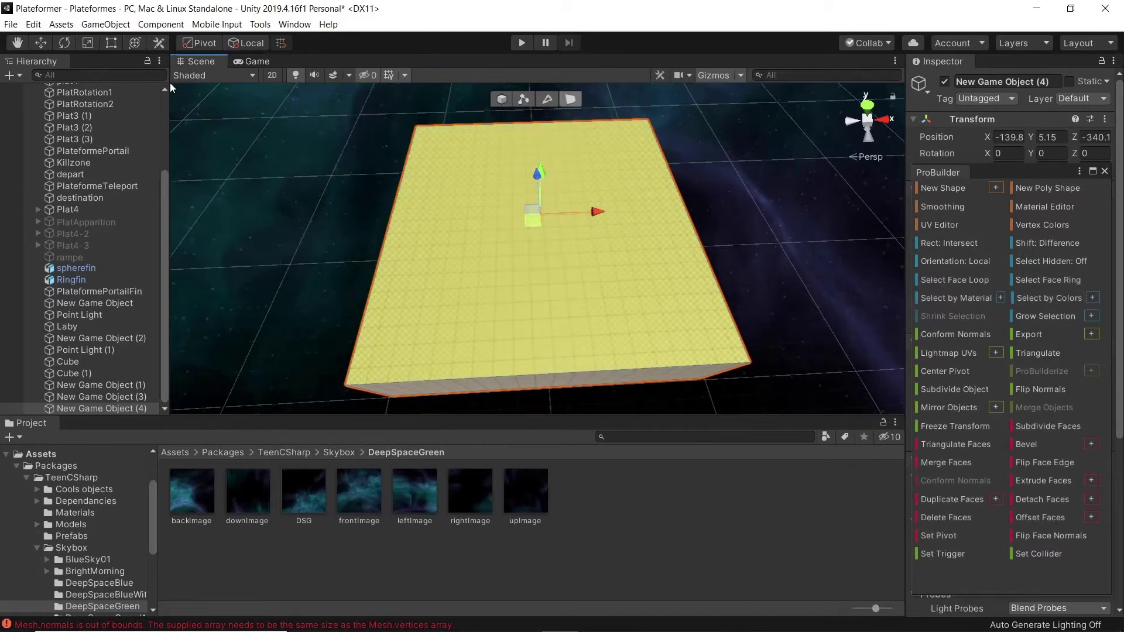
left_click(86, 42)
left_click_drag(598, 213, 585, 217)
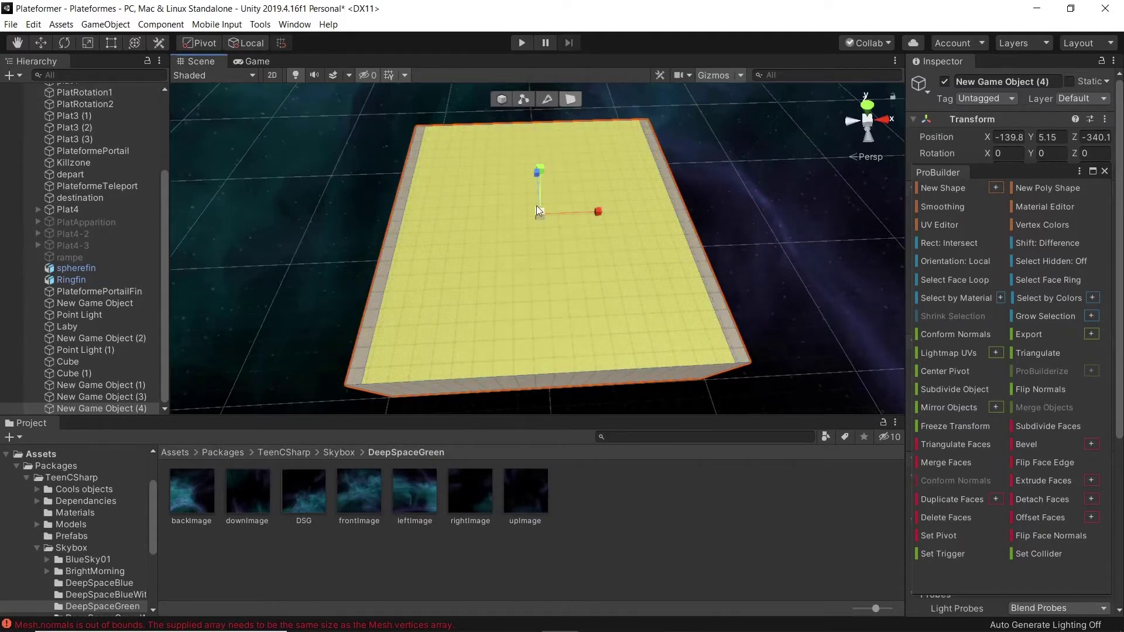
left_click_drag(543, 170, 544, 172)
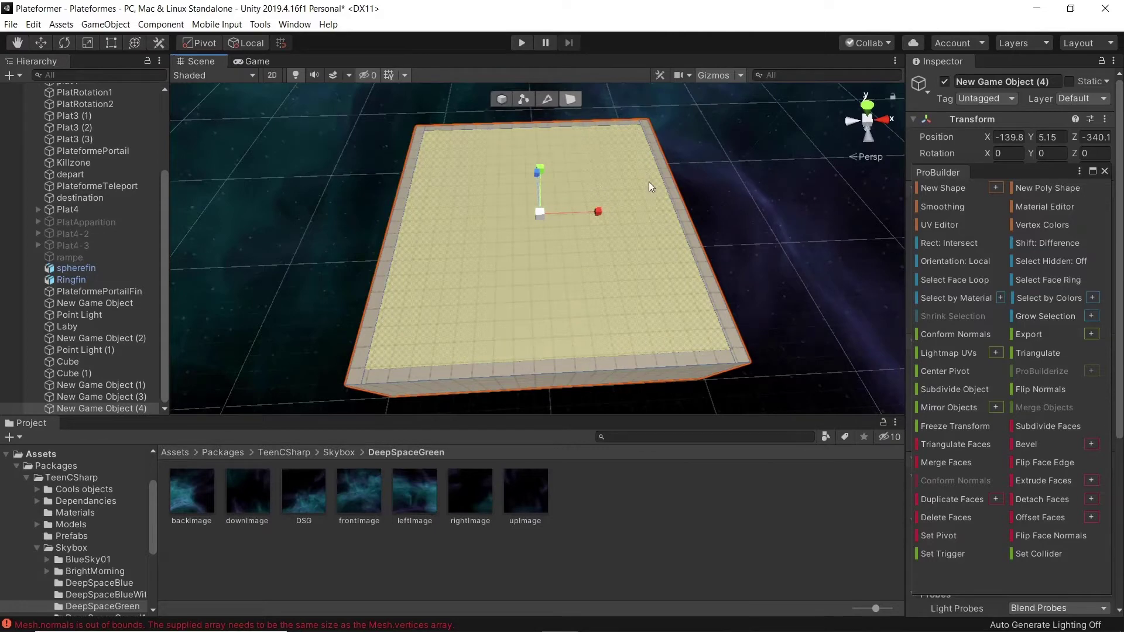
Step: Extrude the inset top face straight down to the block's underside to hollow out the interior, and deselect it
middle_click_drag(746, 251, 757, 236)
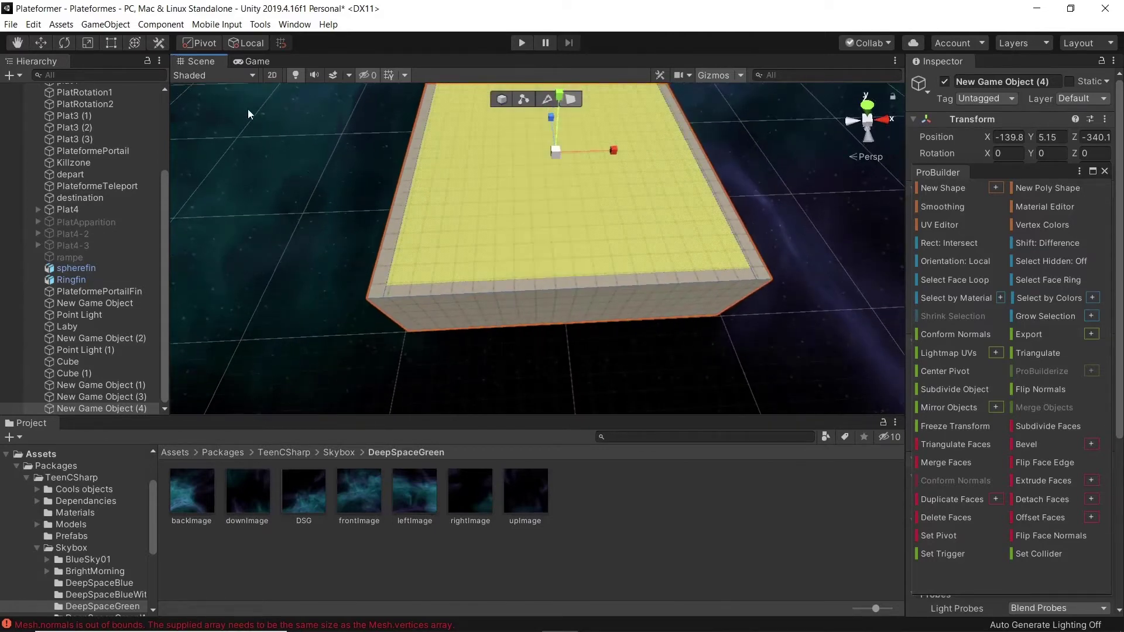
left_click(37, 43)
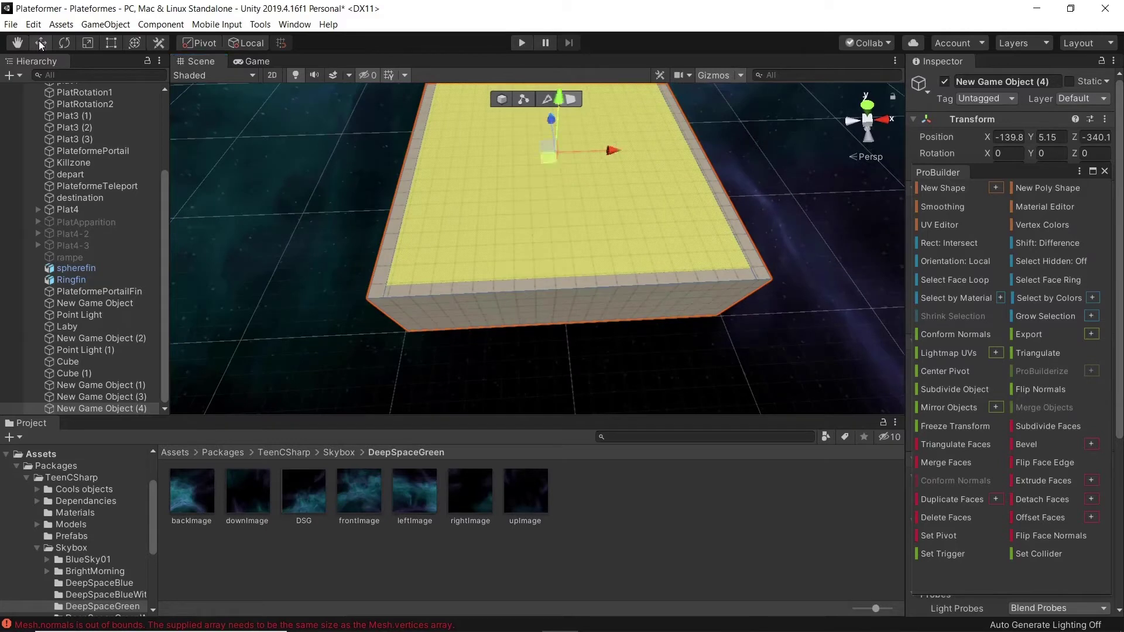
right_click_drag(806, 266, 806, 146)
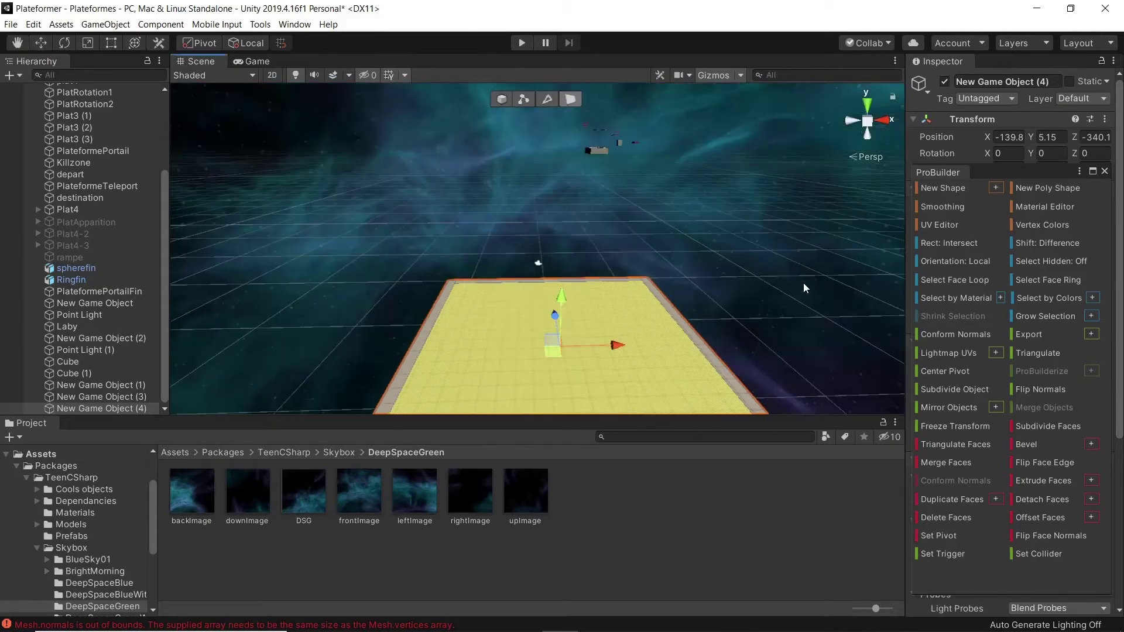
middle_click_drag(797, 267, 797, 217)
right_click_drag(831, 272, 827, 180)
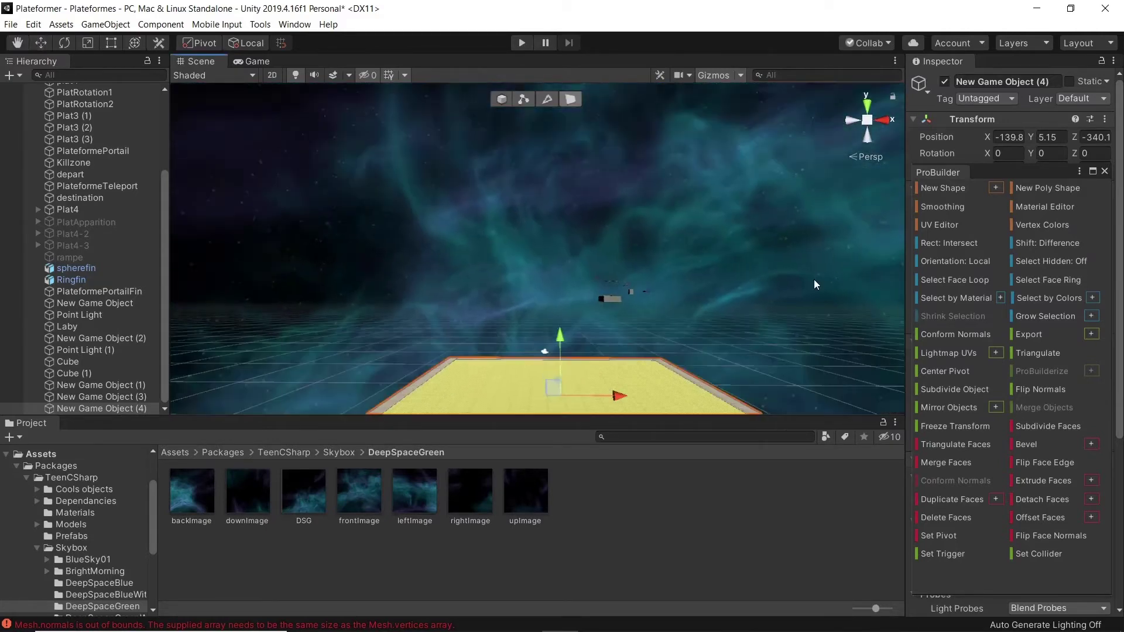
middle_click_drag(813, 279, 784, 132)
scroll(675, 346, "down", 2)
middle_click_drag(676, 347, 695, 276)
scroll(715, 275, "down", 3)
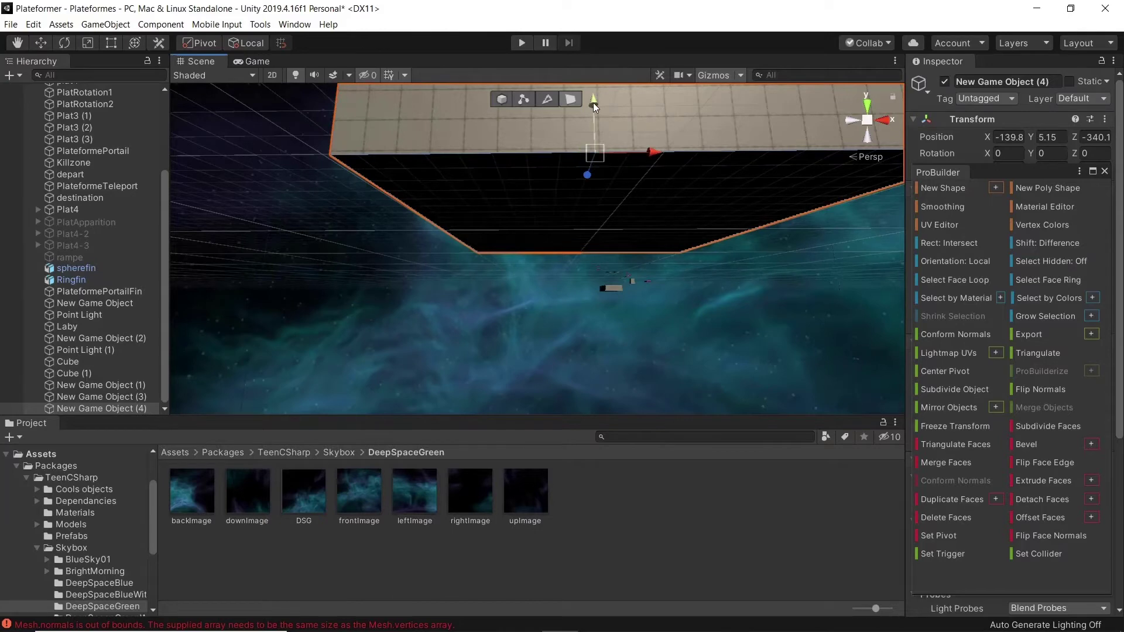
left_click_drag(592, 101, 596, 174)
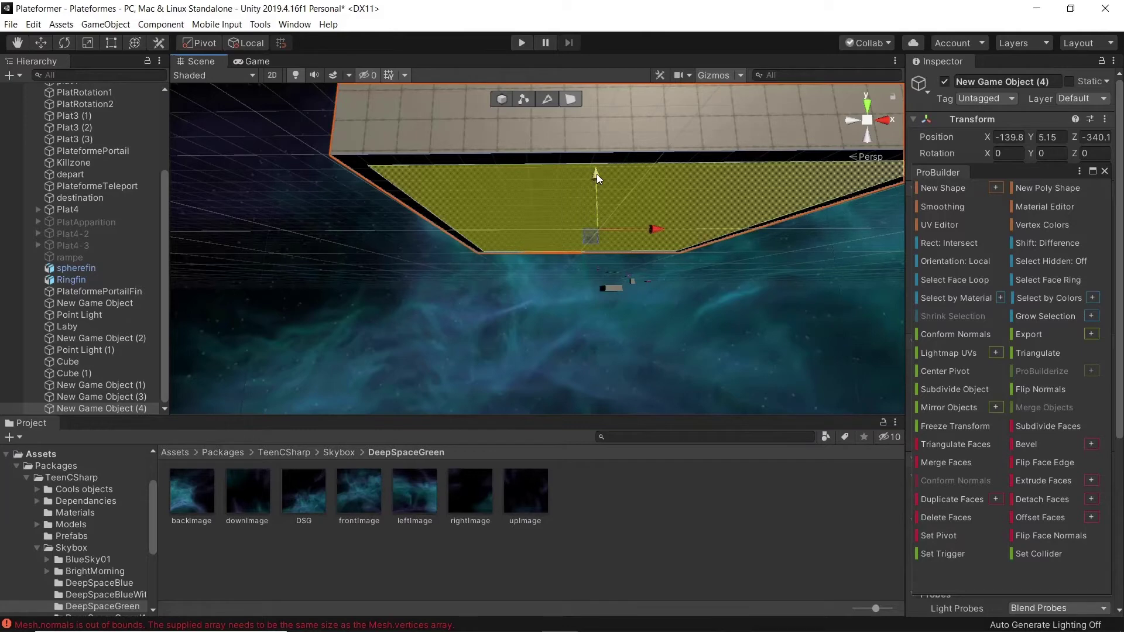
left_click(711, 324)
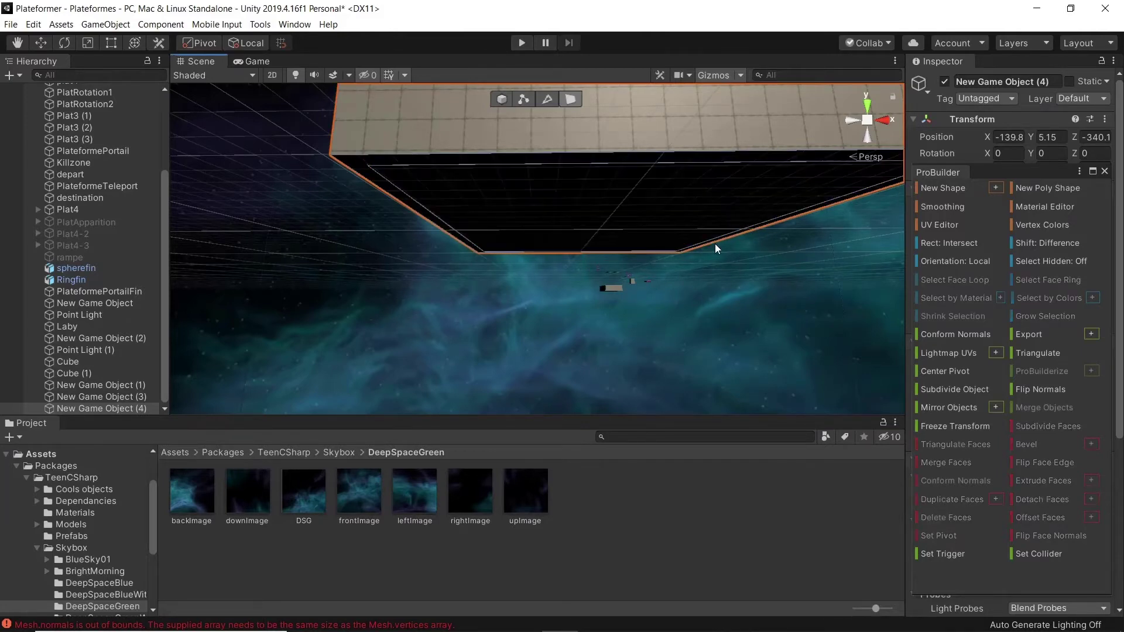
Step: Extrude the inner bottom edge of one wall across the opening to the opposite wall to create the room's floor
middle_click_drag(714, 184, 672, 309)
right_click_drag(671, 222, 659, 404)
middle_click_drag(637, 219, 634, 362)
right_click_drag(668, 336, 448, 390)
middle_click_drag(610, 381, 391, 349)
right_click_drag(609, 257, 425, 315)
middle_click_drag(565, 197, 564, 227)
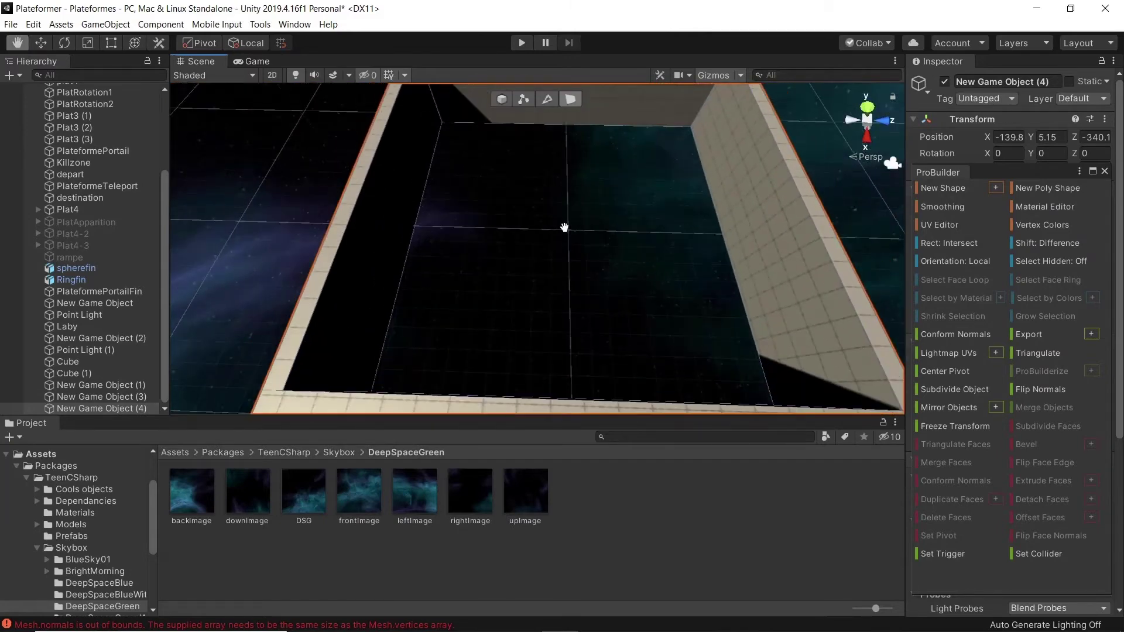
scroll(565, 228, "down", 4)
scroll(567, 230, "down", 2)
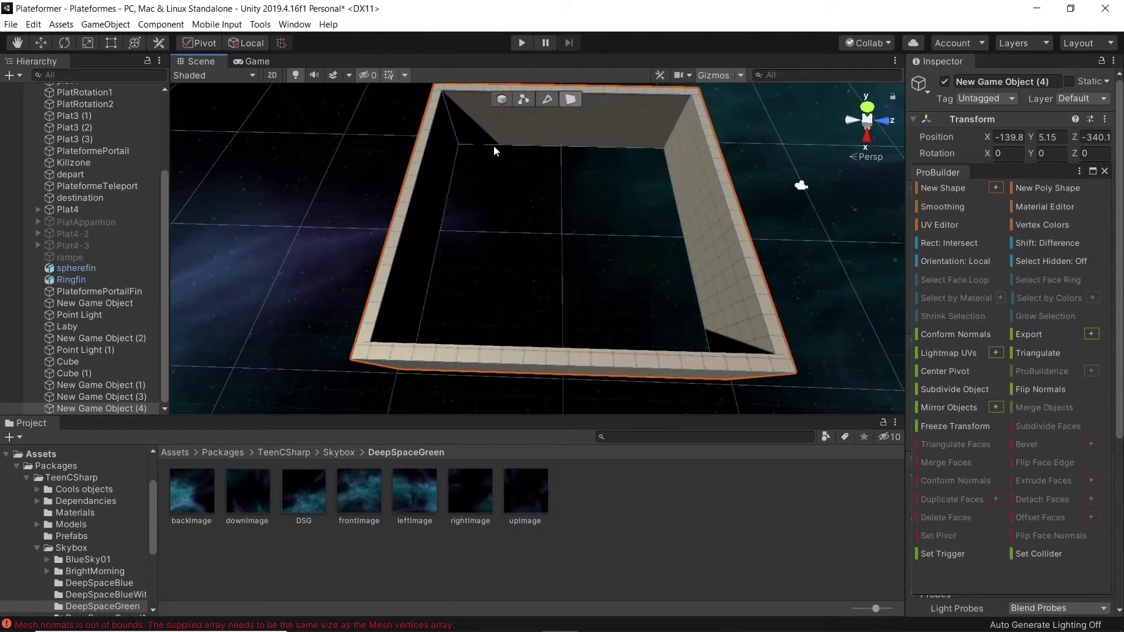
left_click(546, 100)
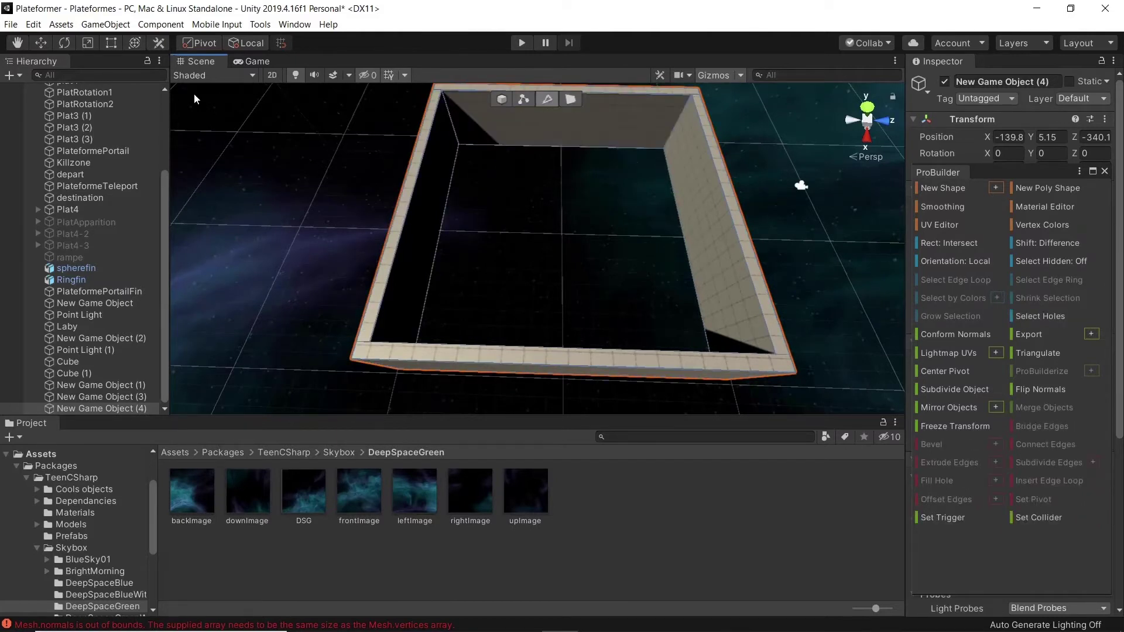
left_click(39, 45)
left_click(442, 238)
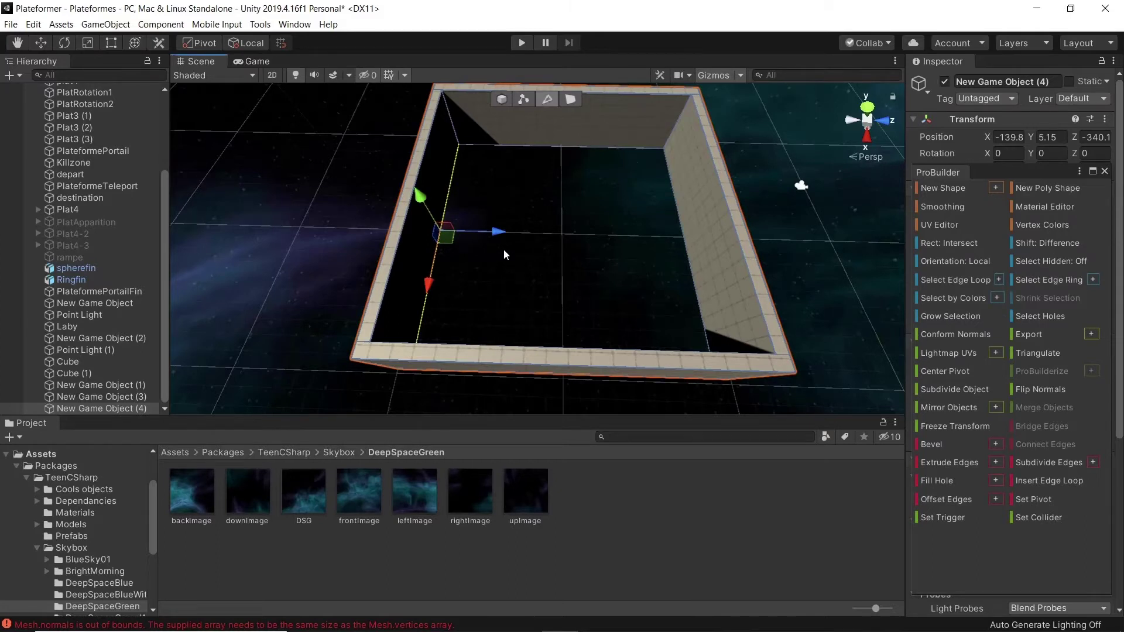
key("shift")
left_click_drag(501, 236, 739, 241, "shift")
left_click(809, 272)
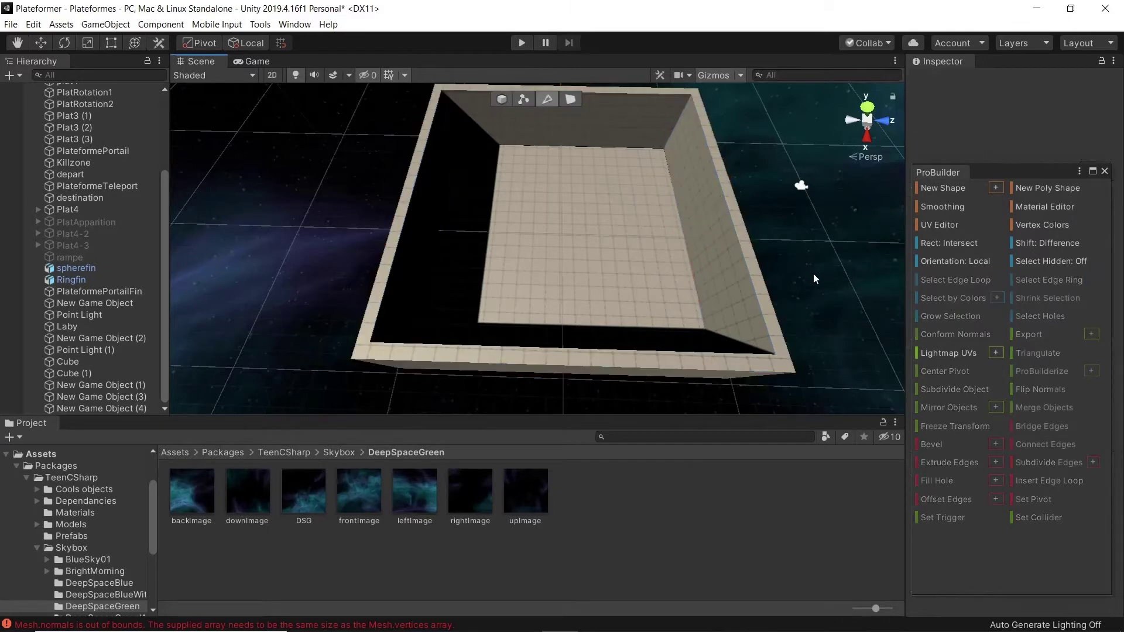
Step: Move the FPSController inside the walled room, to about Z -348, and lower it to Y 1.87 near the floor
mouse_move(813, 273)
middle_mouse_down()
mouse_move(759, 309)
mouse_move(790, 241)
mouse_move(798, 293)
mouse_move(795, 283)
middle_mouse_up()
scroll(104, 184, "up", 5)
left_click(85, 137)
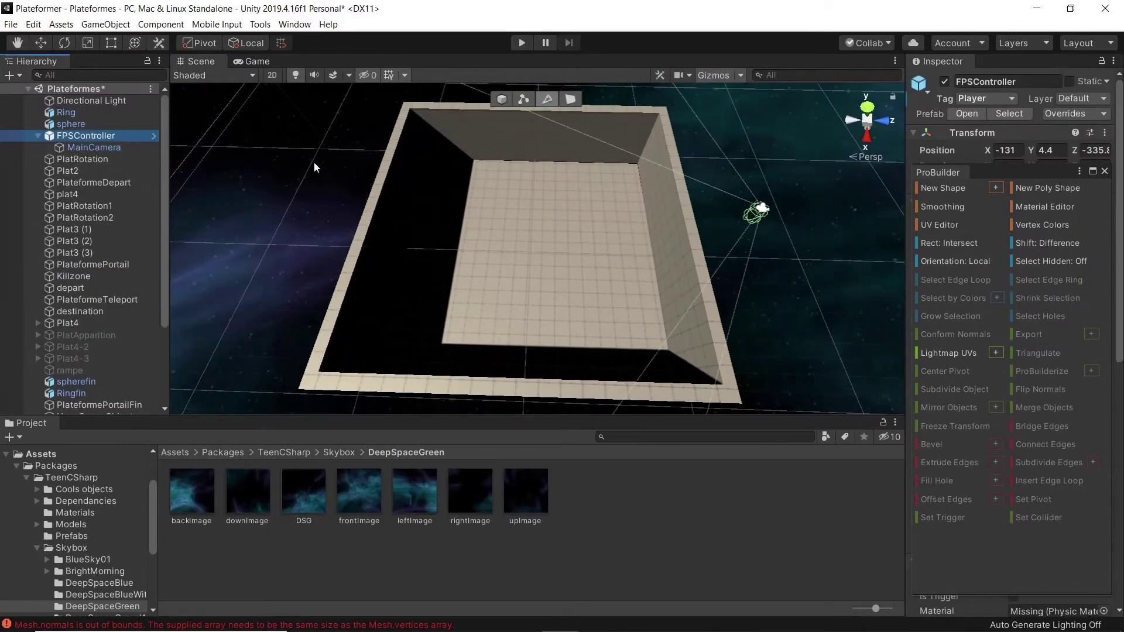
left_click(498, 97)
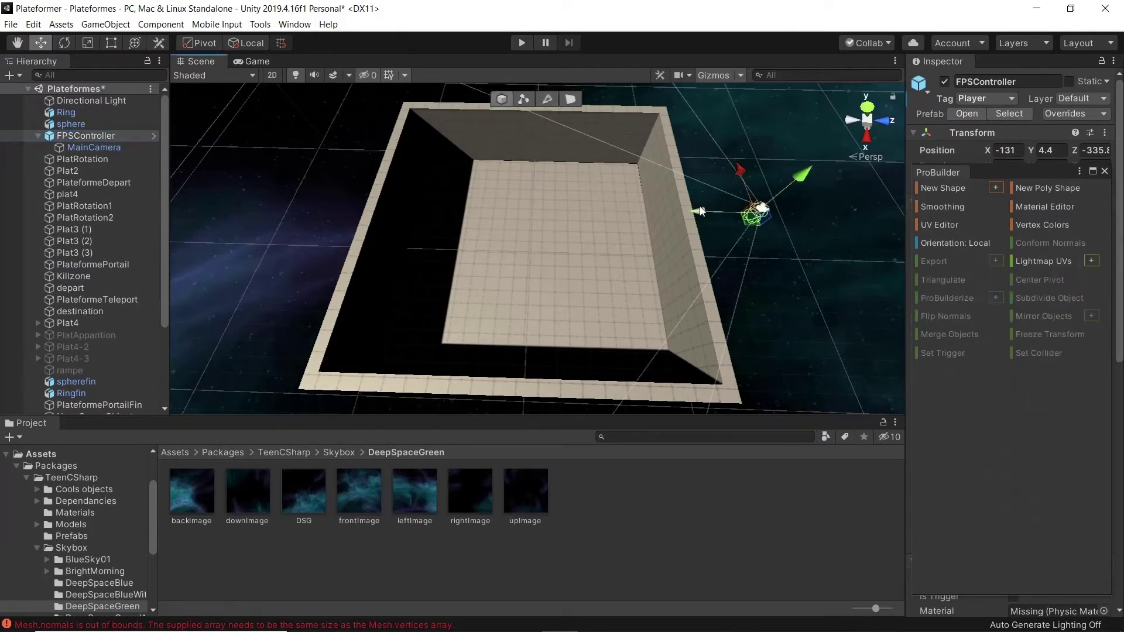
left_click_drag(640, 215, 554, 215)
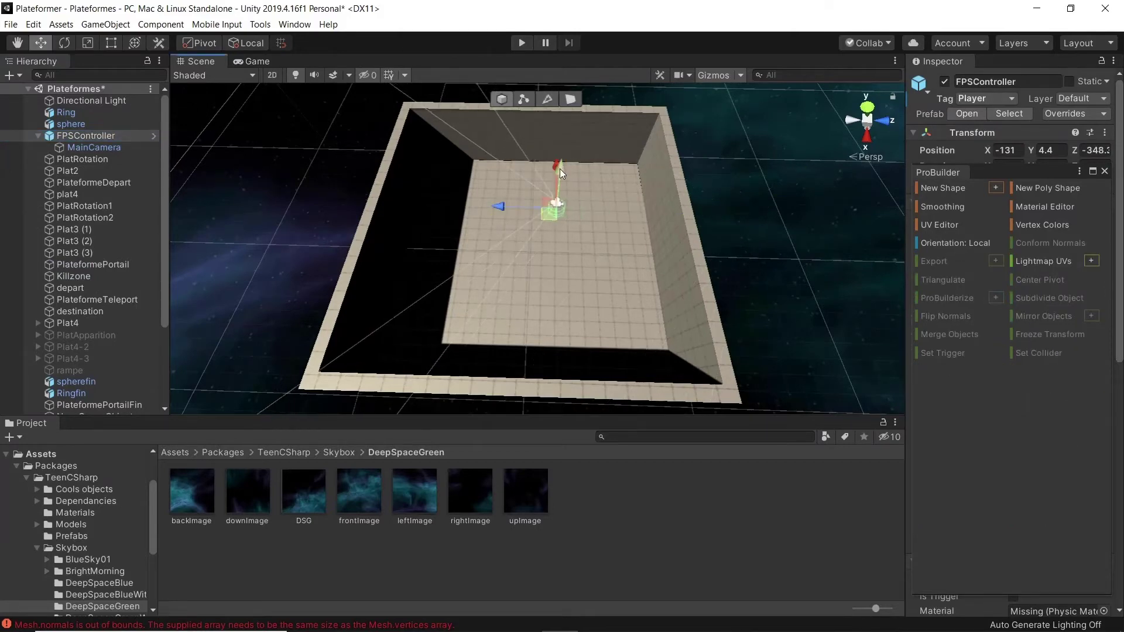
middle_click_drag(616, 254, 618, 189)
right_click_drag(618, 188, 608, 139)
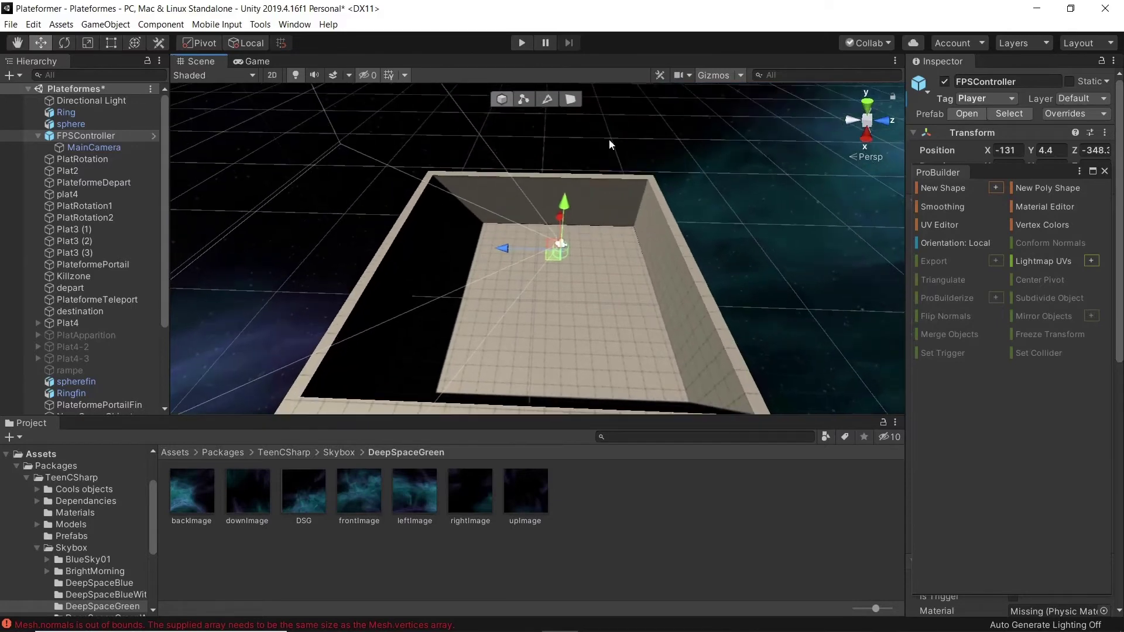
left_click_drag(562, 206, 571, 233)
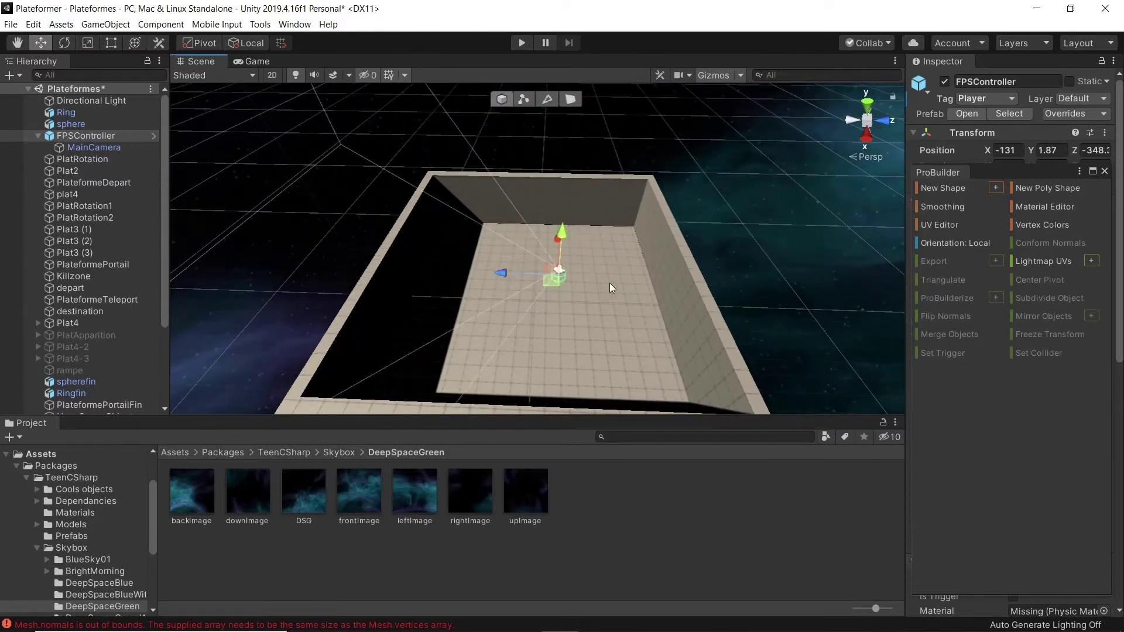
Step: Playtest the walled room by walking and looking around with the first-person controller, and stop the game
left_click(521, 43)
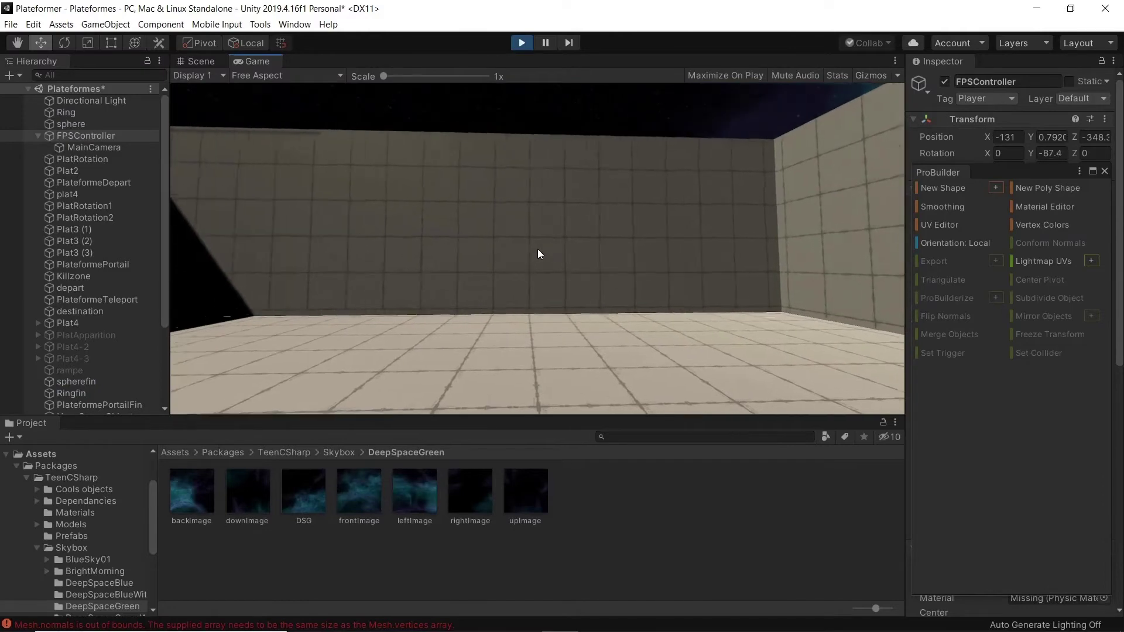
key("w")
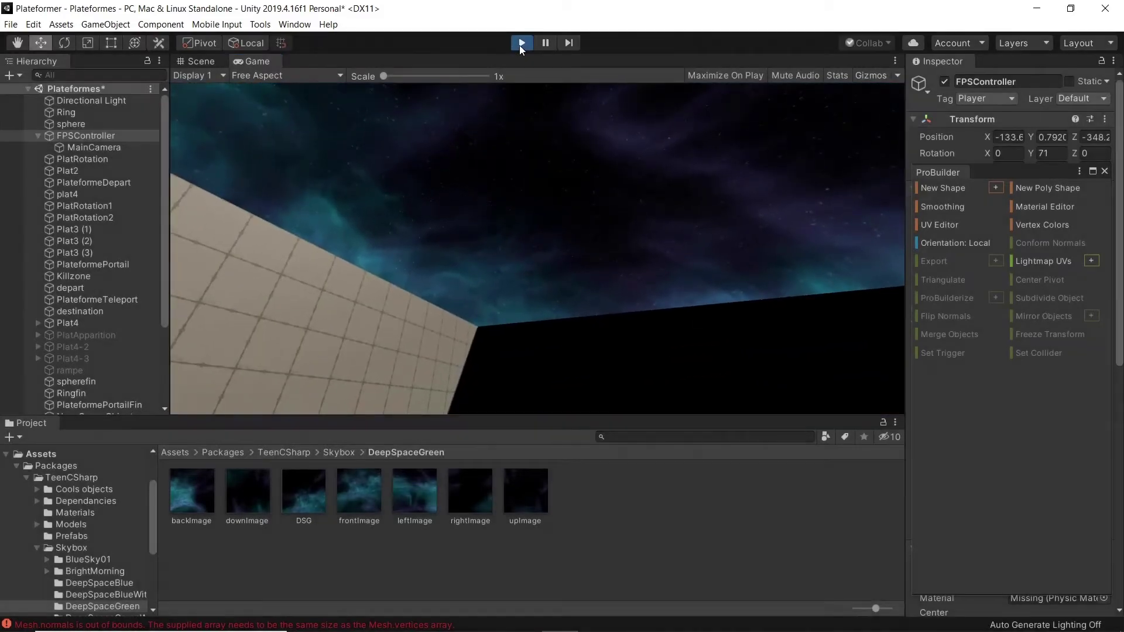
left_click(521, 43)
Step: Add a 3D cube inside the room and raise it to Y 2.71, above the floor
left_click(10, 75)
mouse_move(76, 120)
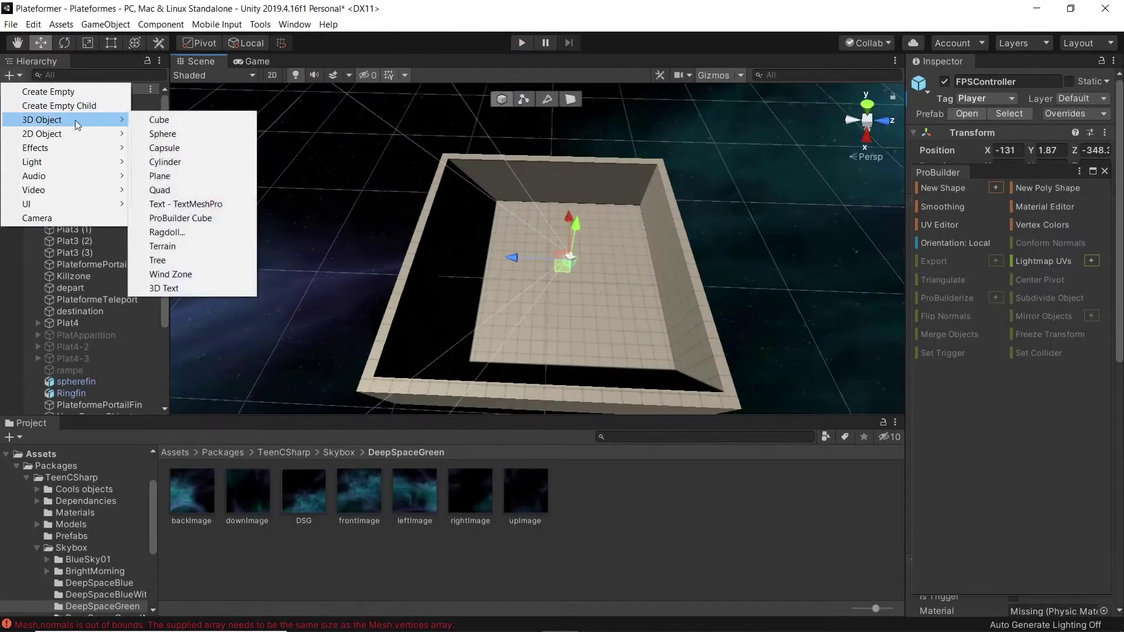
left_click(158, 120)
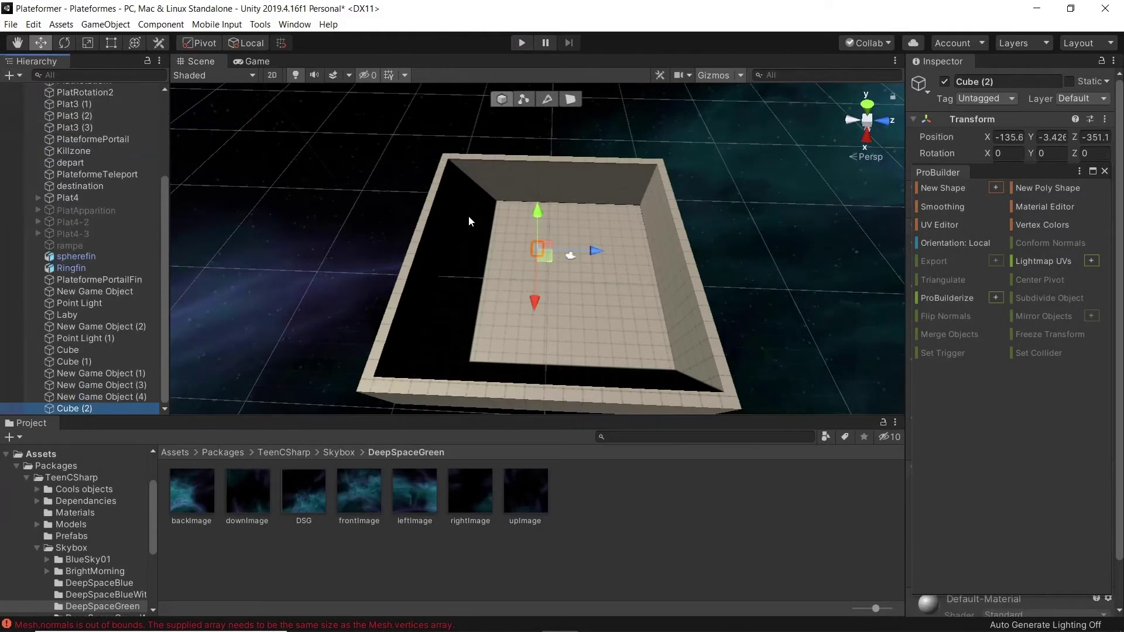
scroll(560, 275, "up", 1)
scroll(563, 273, "up", 3)
scroll(574, 270, "down", 2)
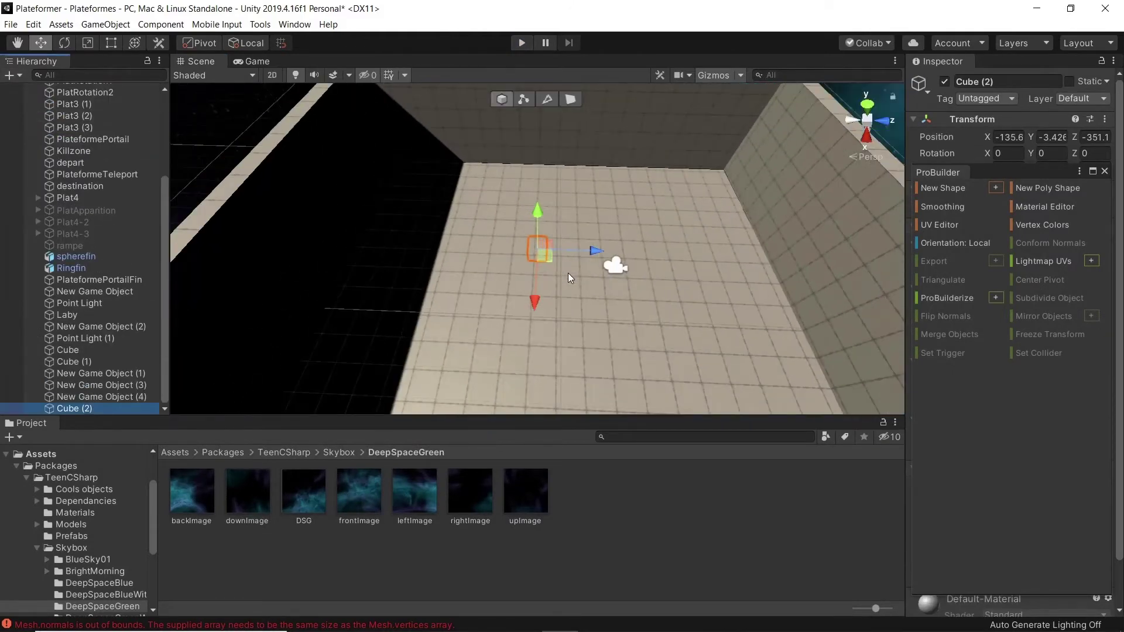
scroll(538, 217, "up", 1)
left_click_drag(538, 221, 544, 175)
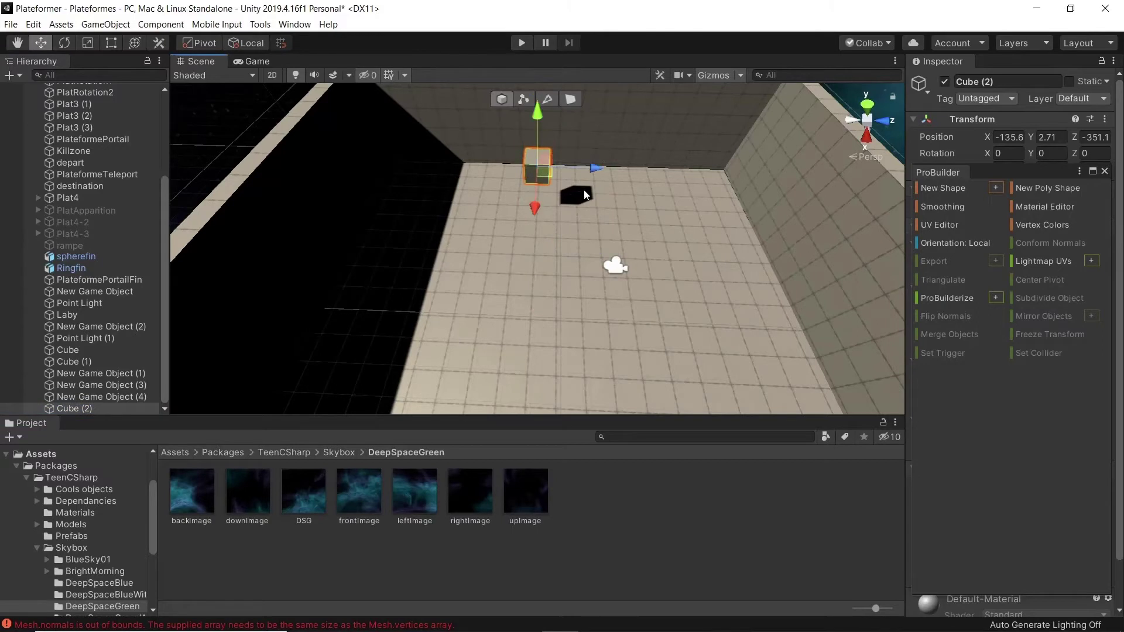
Step: Scale the cube along its Z and Y axes to turn it into a wider, taller wall panel
scroll(611, 210, "down", 2)
middle_click_drag(611, 208, 624, 260)
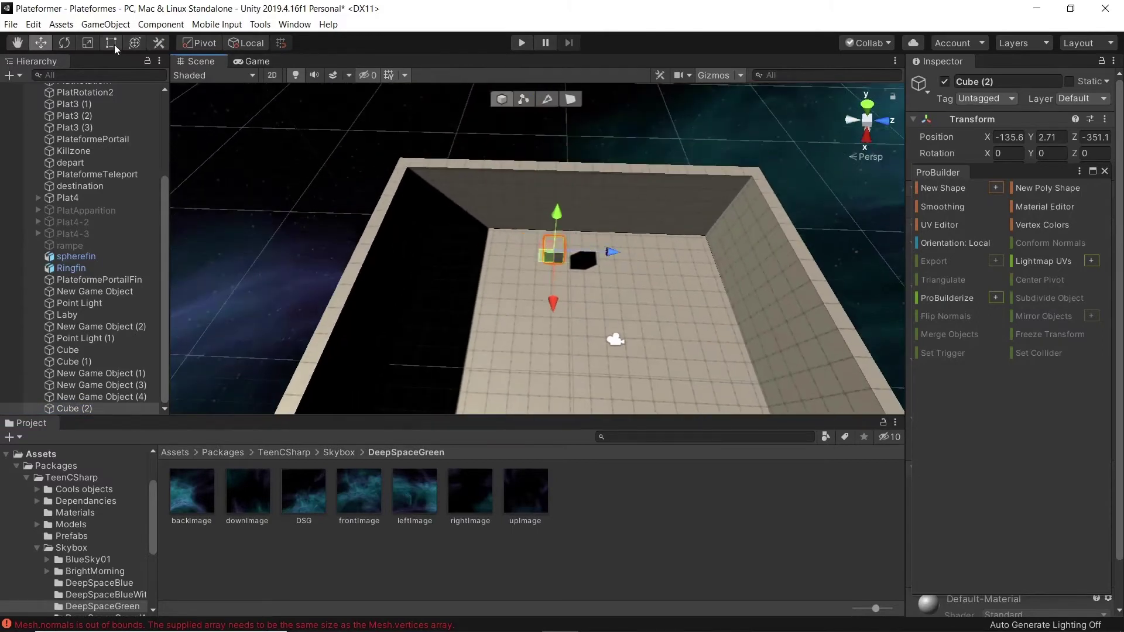
left_click(85, 43)
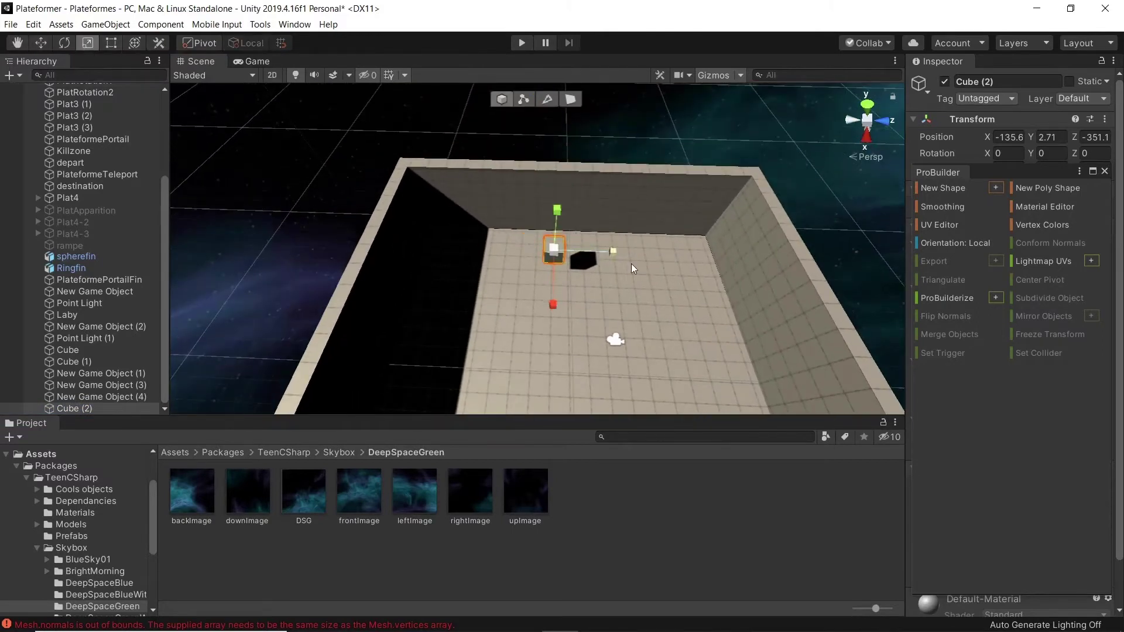
left_click_drag(613, 252, 858, 240)
left_click_drag(559, 210, 574, 99)
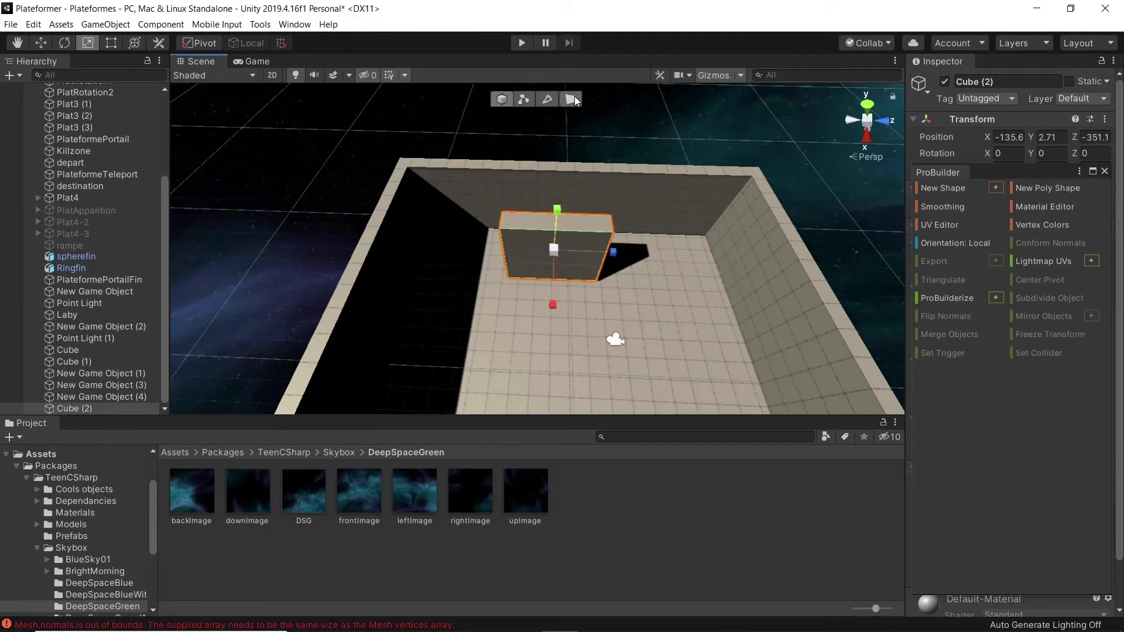
Step: Move the wall panel against the room's shadowed side wall, to about X -134.4 and Z -356.6
left_click(41, 43)
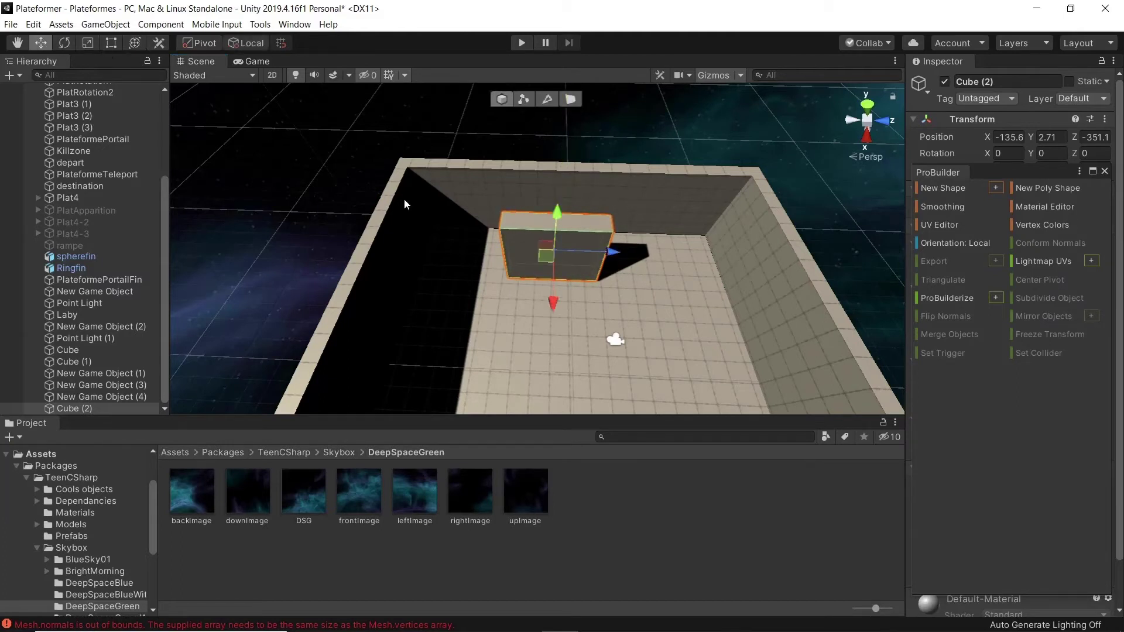
left_click_drag(547, 299, 545, 316)
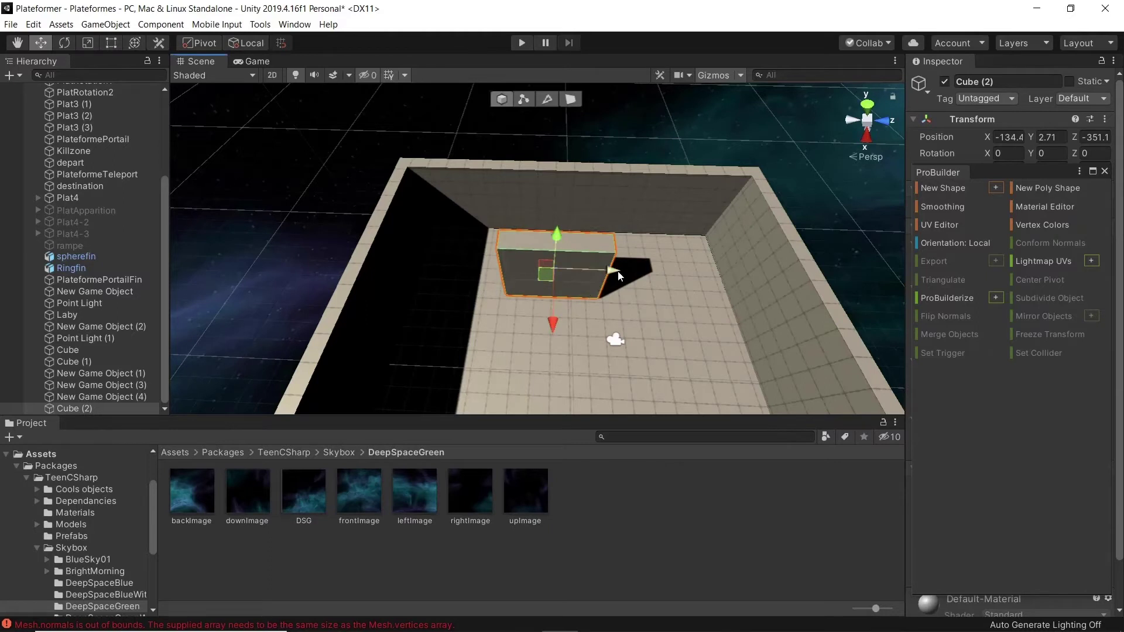
left_click_drag(619, 276, 516, 268)
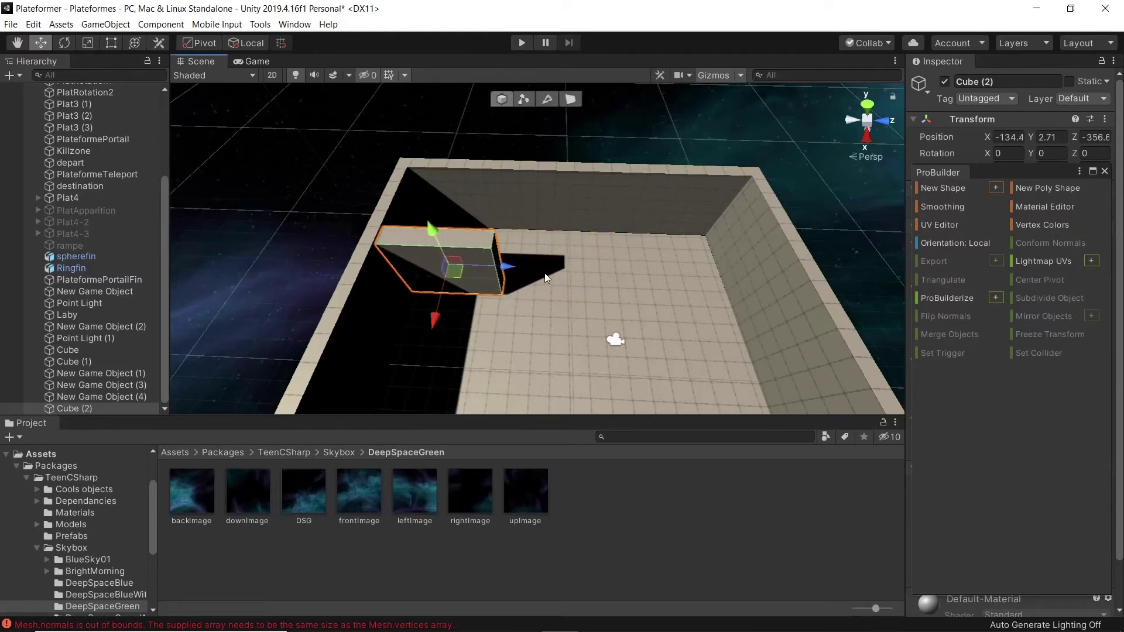
Step: Duplicate the wall panel, move the copy across the room to about Z -347.2, and rotate it about the vertical axis
key("ctrl+d")
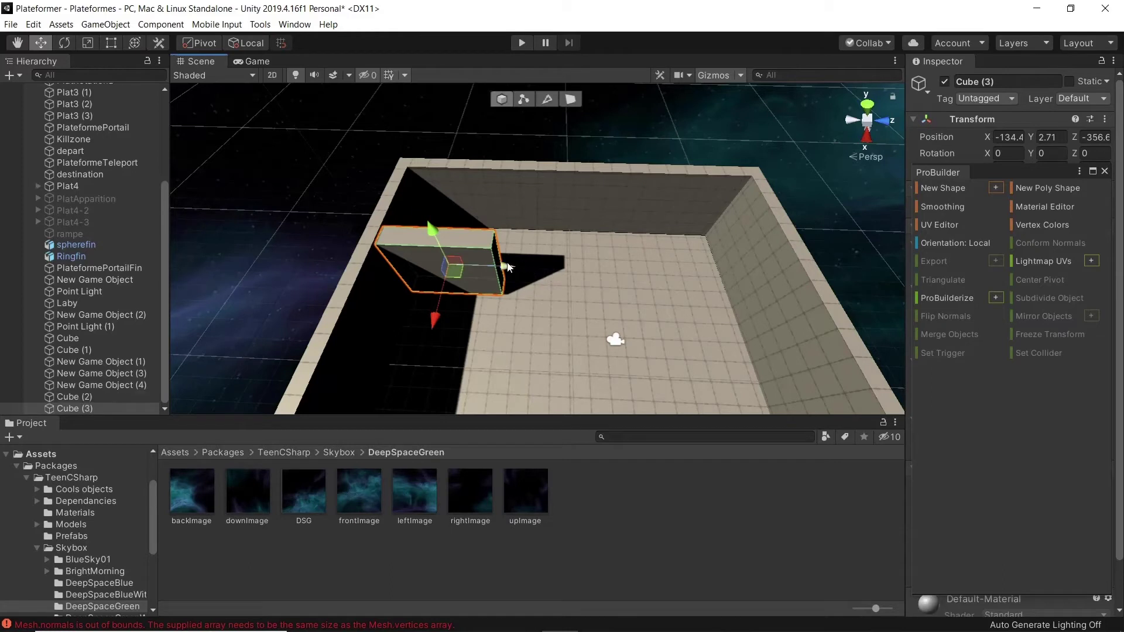
left_click_drag(508, 267, 638, 272)
left_click_drag(657, 276, 690, 273)
left_click(64, 44)
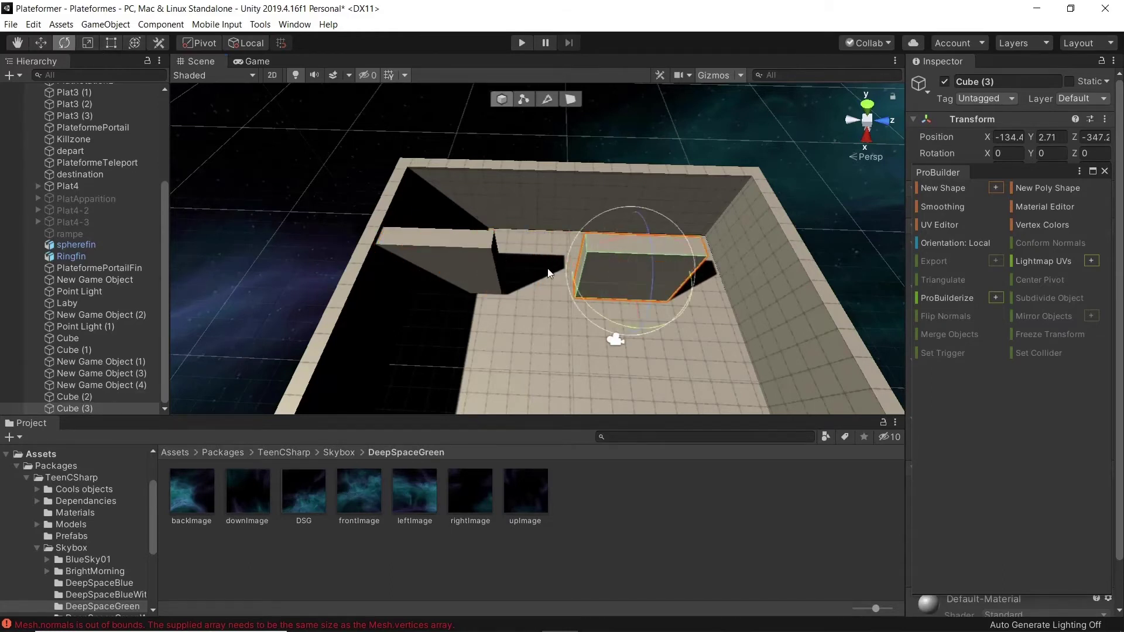
left_click_drag(585, 301, 872, 287)
left_click_drag(601, 317, 622, 325)
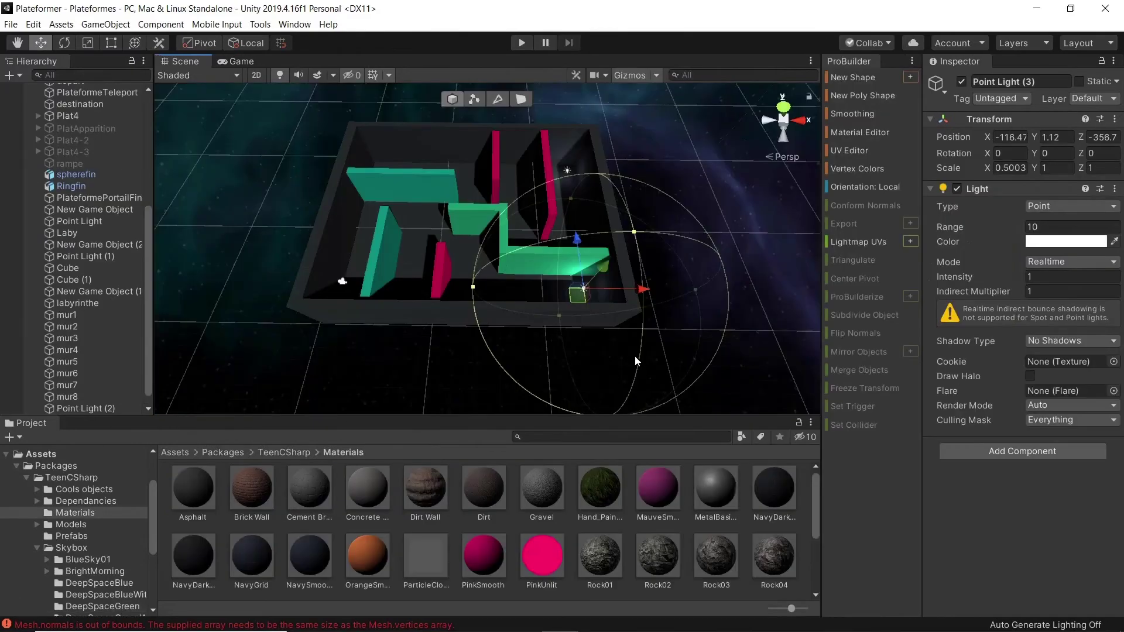
Step: Open the Materials folder inside Packages > TeenCSharp and look through the available wall and floor materials
left_click(183, 457)
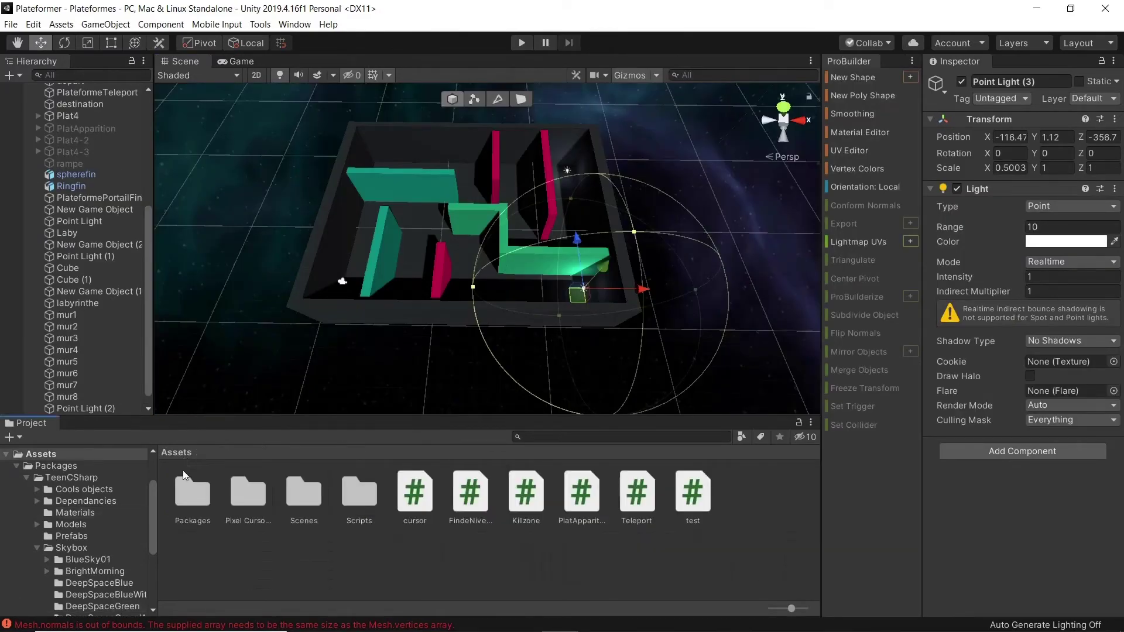
left_click(187, 487)
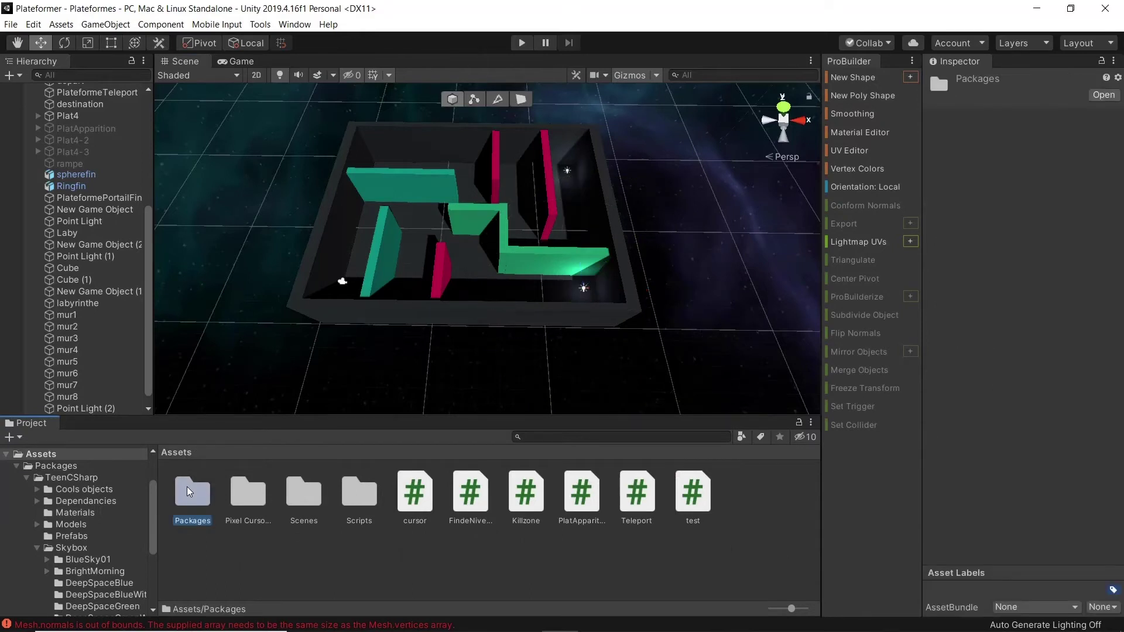
double_click(187, 486)
double_click(188, 486)
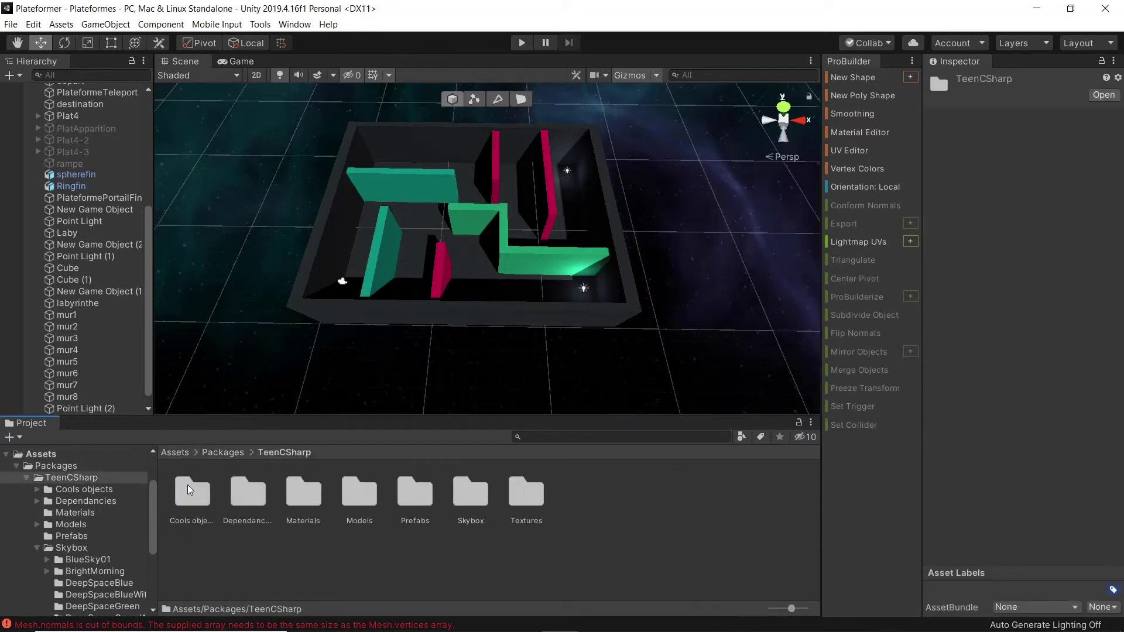
double_click(311, 498)
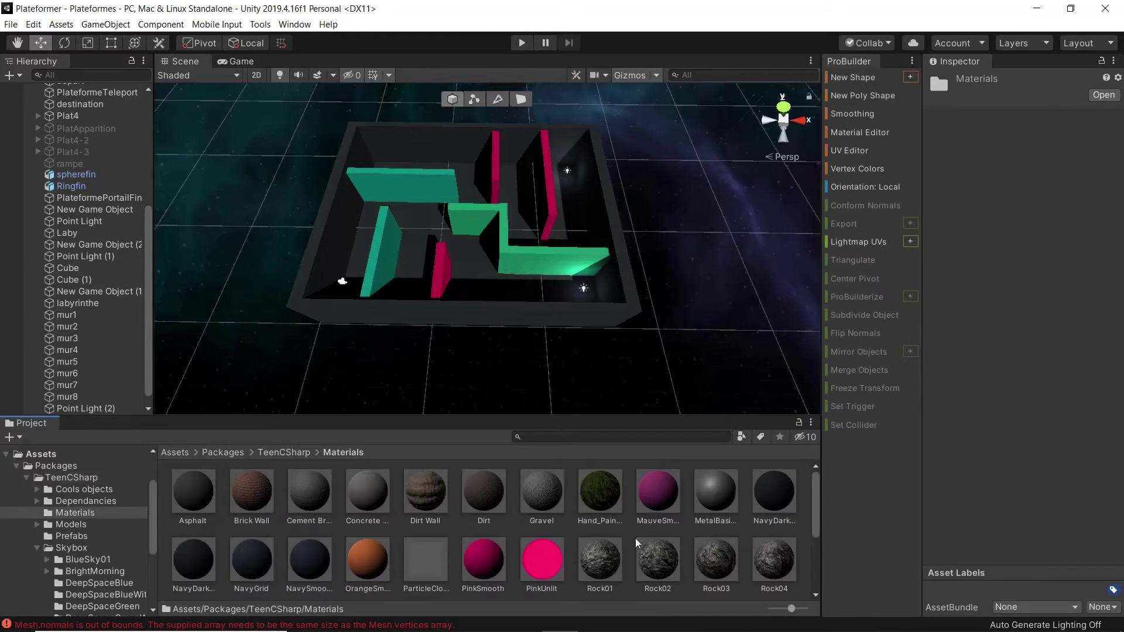
scroll(517, 480, "down", 3)
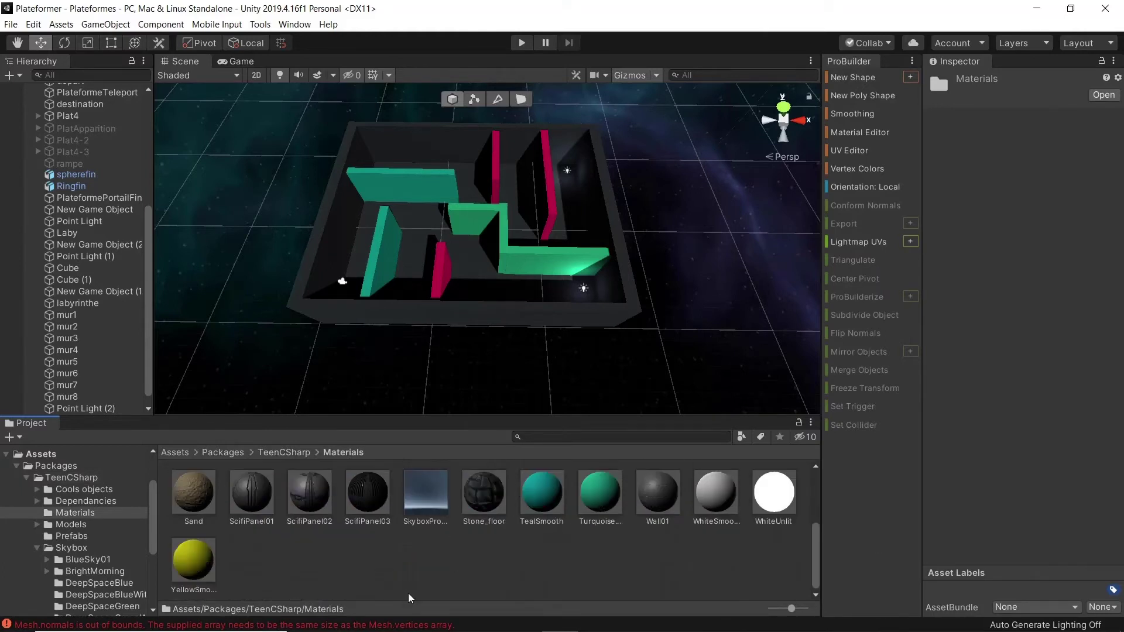
scroll(408, 591, "up", 2)
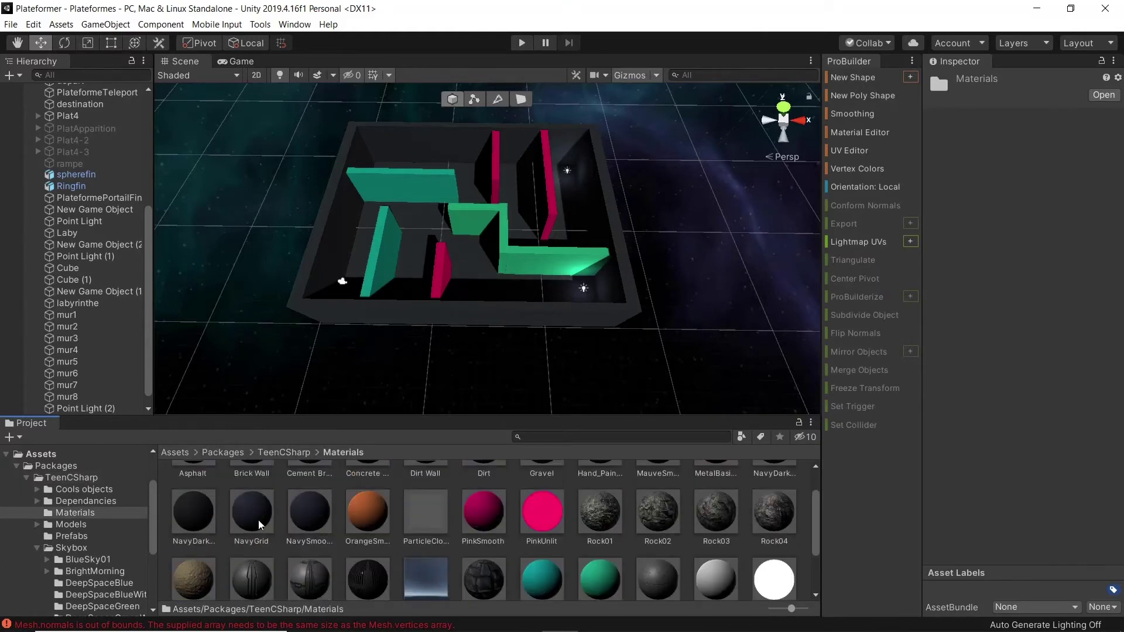
left_click_drag(183, 518, 256, 523)
left_click(587, 287)
left_click(585, 289)
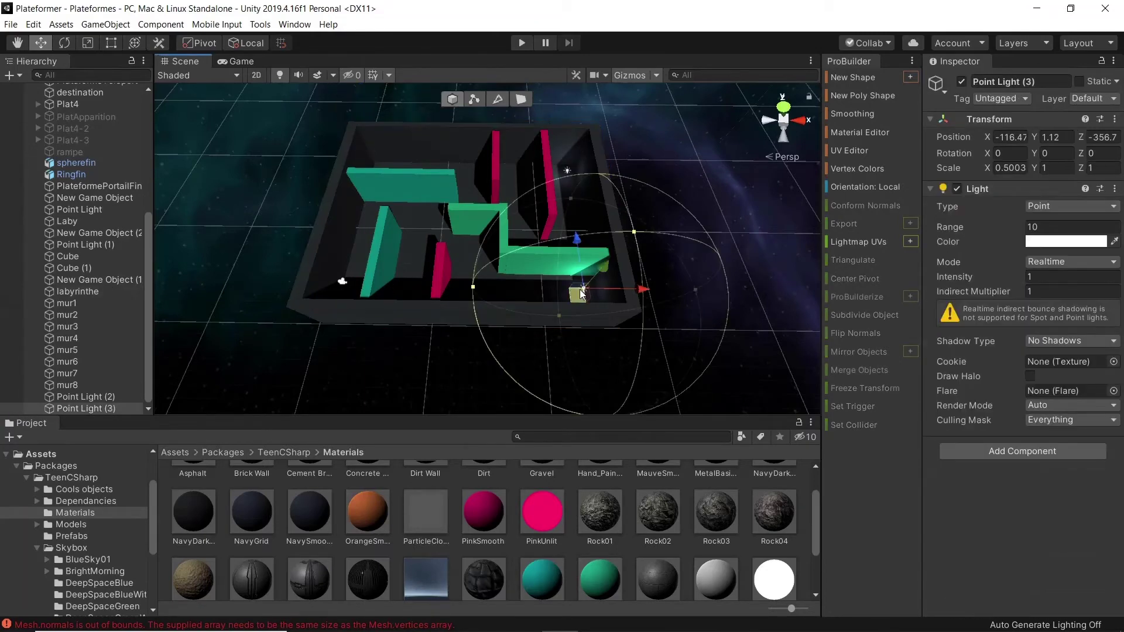
left_click(21, 77)
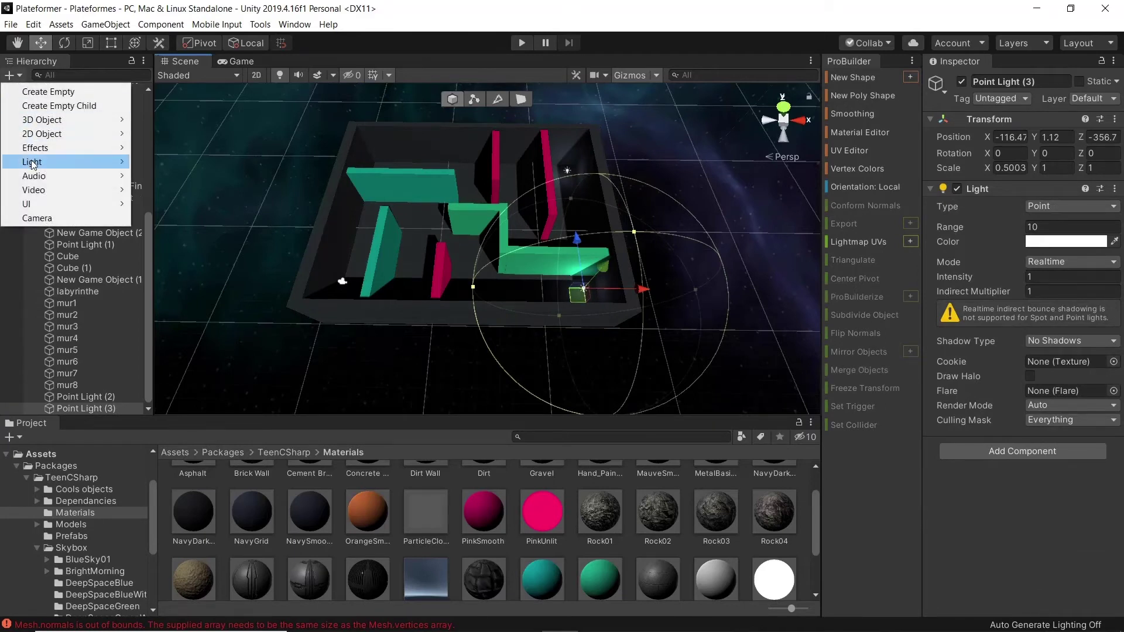
mouse_move(34, 164)
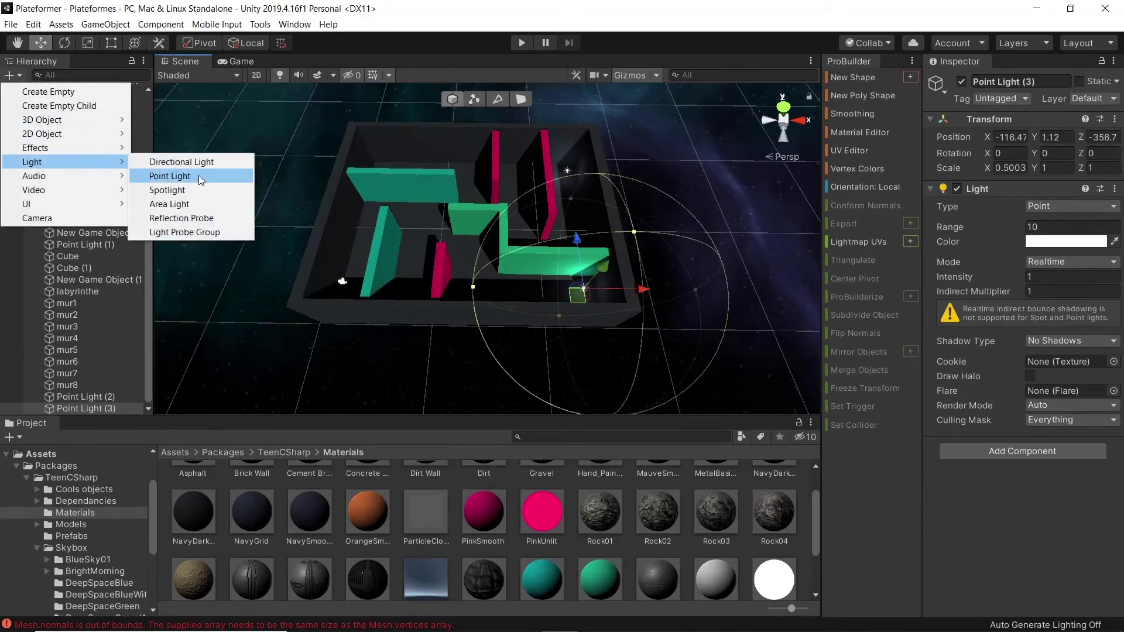
Step: Duplicate Point Light (3) and move the copy to the far corridor beside the pink wall, at about Z -343
left_click(584, 286)
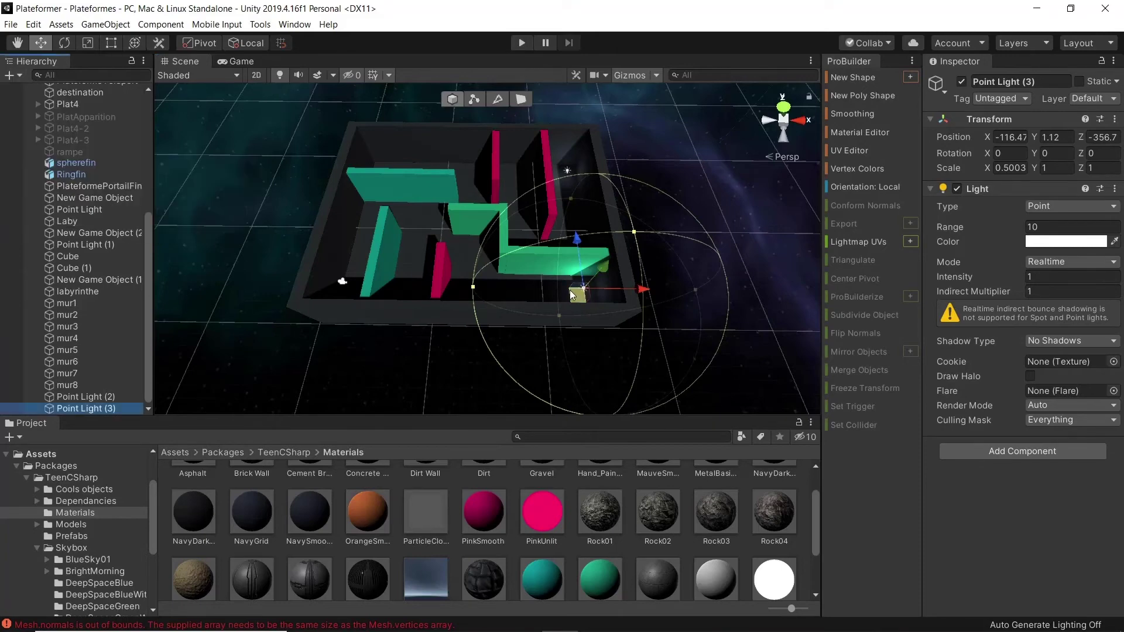
scroll(594, 301, "up", 3)
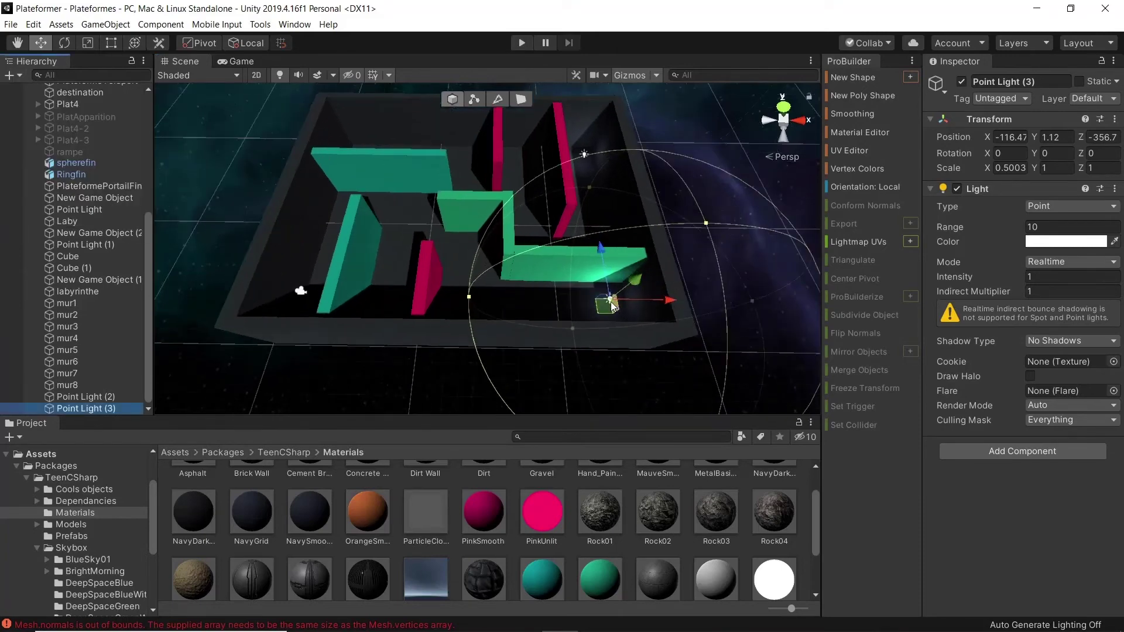
key("ctrl+d")
left_click_drag(612, 305, 587, 151)
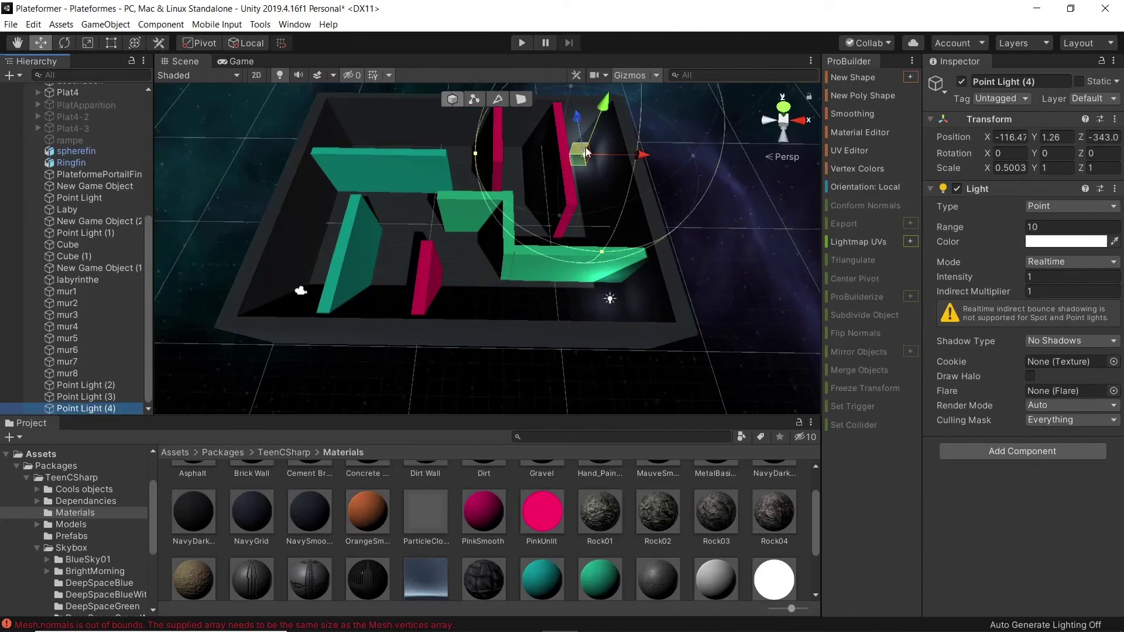
Step: Duplicate Point Light (3) three times and spread the copies along the labyrinth's front corridor
left_click(609, 299)
left_click(610, 301)
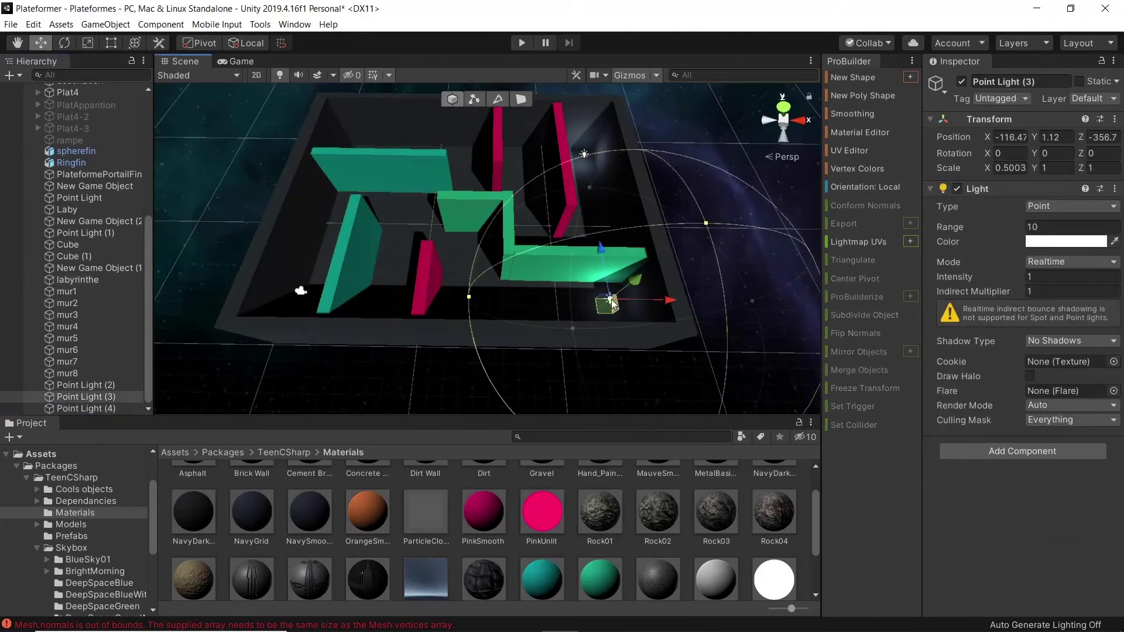
key("ctrl+d")
left_click_drag(672, 303, 356, 305)
key("ctrl+d")
key("ctrl+d")
left_click_drag(314, 253, 313, 260)
left_click_drag(253, 290, 245, 287)
Step: Duplicate the front light beside the short pink wall and place the copy behind the green wall, at about X -115.4, Y 1.41, Z -352
left_click(455, 304)
key("ctrl+d")
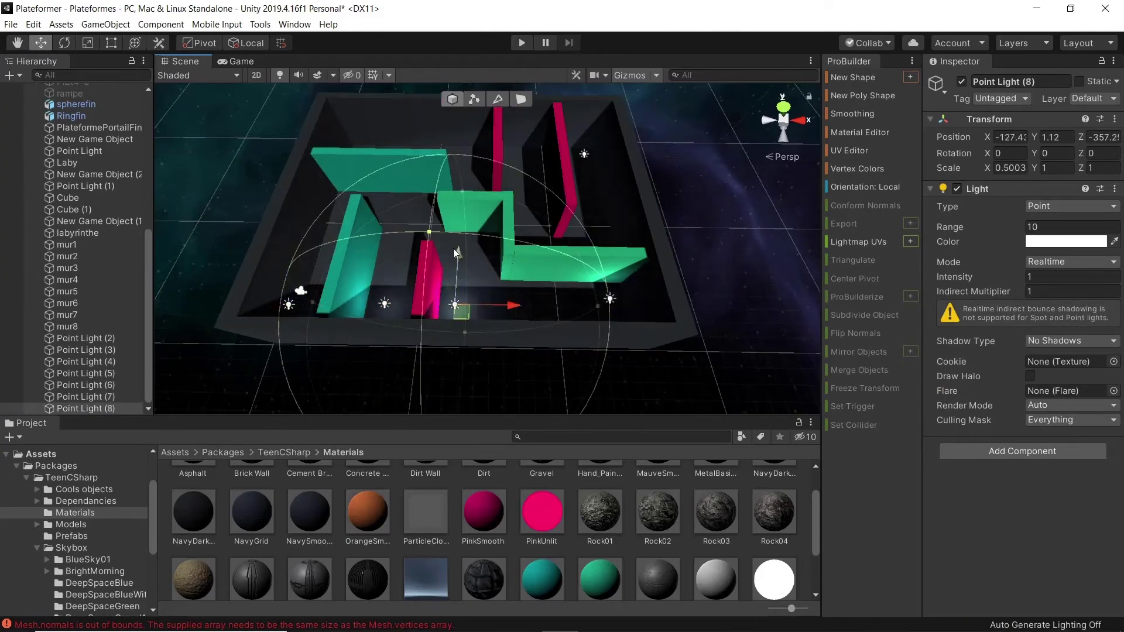
left_click_drag(454, 250, 457, 178)
left_click_drag(515, 227, 670, 226)
left_click_drag(636, 194, 638, 189)
left_click_drag(603, 181, 604, 196)
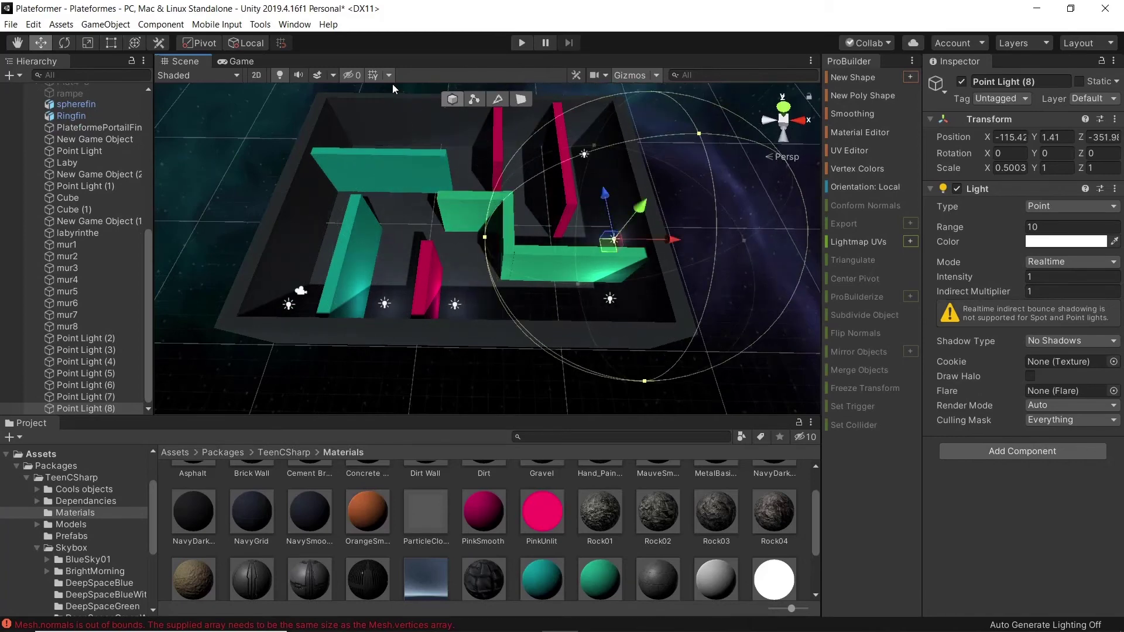
Step: Duplicate the same front light and place the copy near the labyrinth's back wall, at about X -126.5 and Z -342
left_click(455, 304)
key("ctrl+d")
left_click_drag(454, 250, 465, 111)
left_click_drag(521, 146, 532, 146)
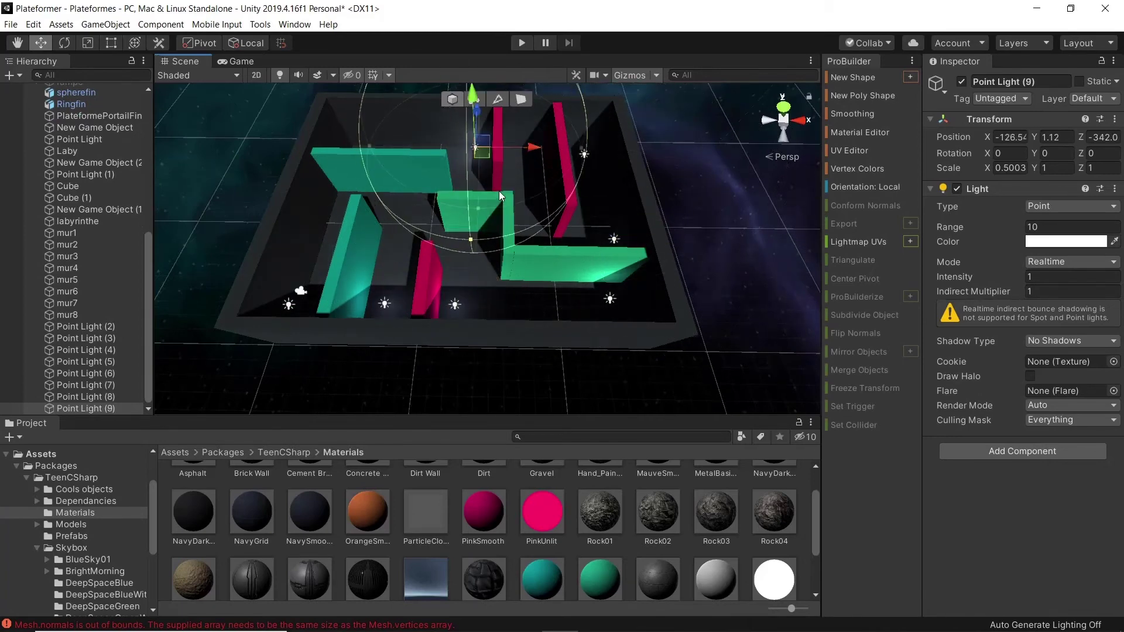
Step: Duplicate the front light again and place the copy in the corridor between the two tall pink walls
left_click(455, 305)
key("ctrl+d")
left_click_drag(455, 250, 463, 159)
left_click_drag(525, 204, 588, 204)
left_click_drag(529, 160, 522, 107)
left_click(473, 139)
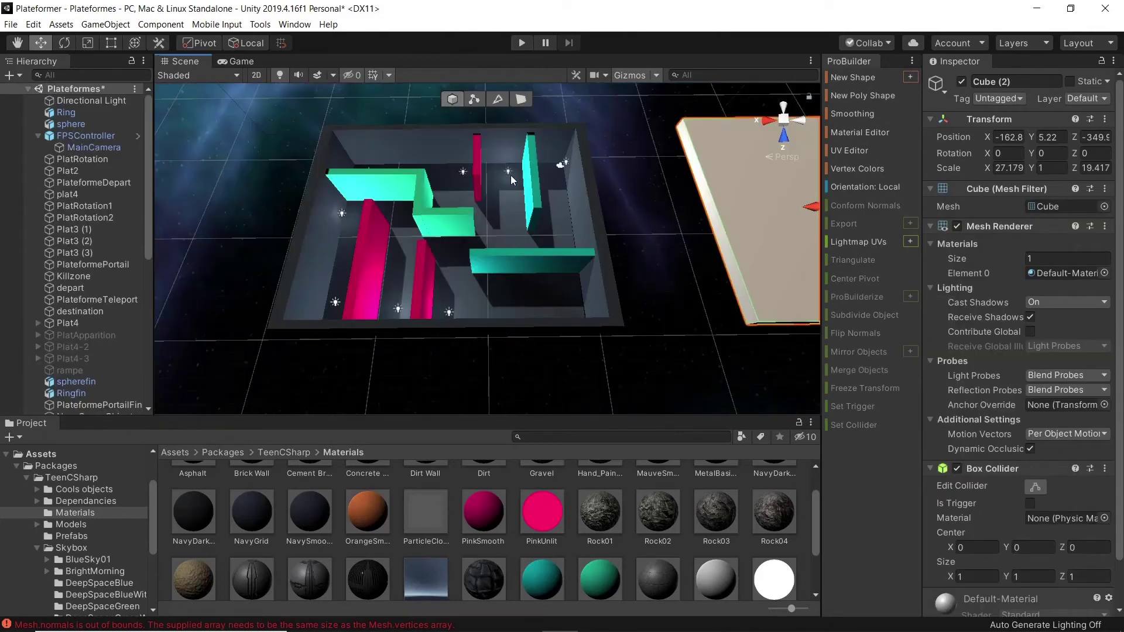
Step: Select Point Light (6) and Point Light (8) in turn to compare their Range settings
left_click(508, 172)
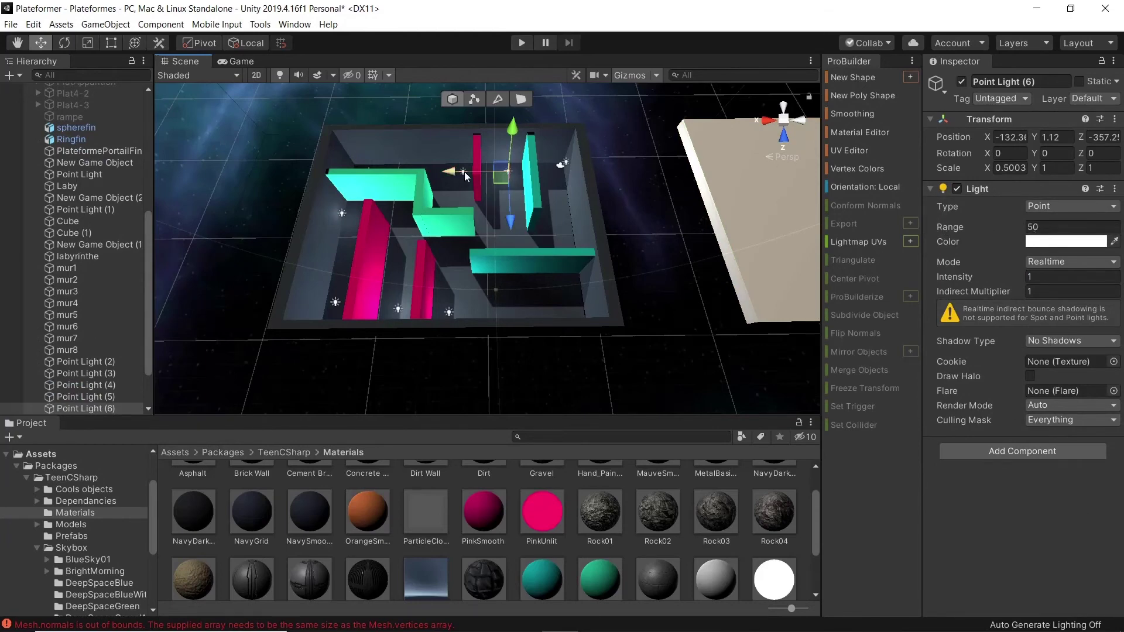
left_click(340, 215)
left_click(340, 215)
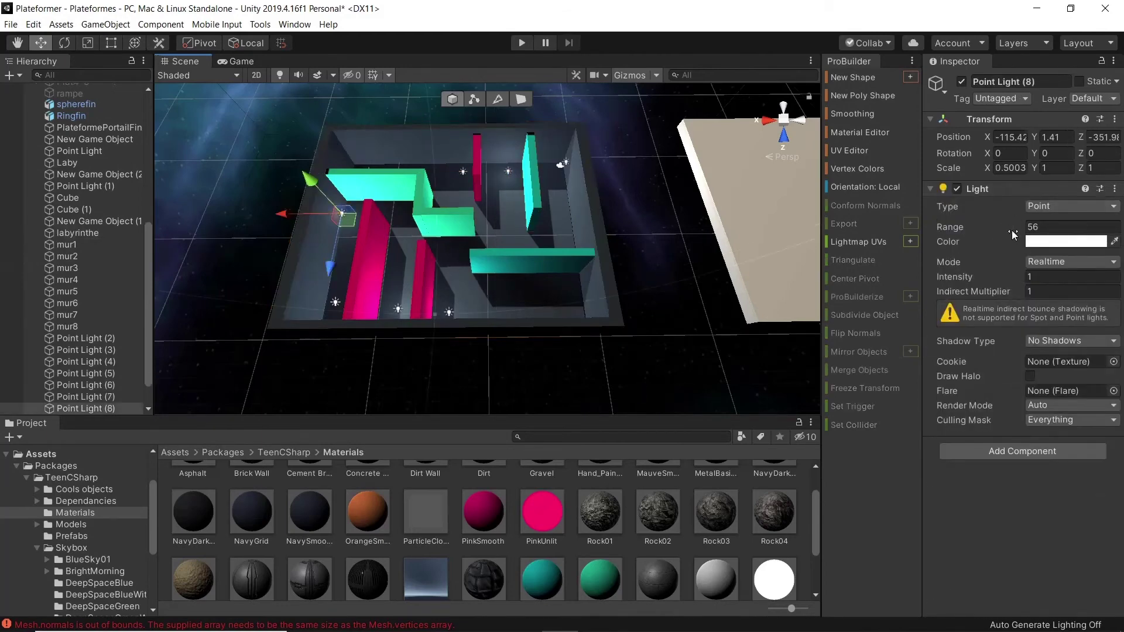
left_click(117, 385)
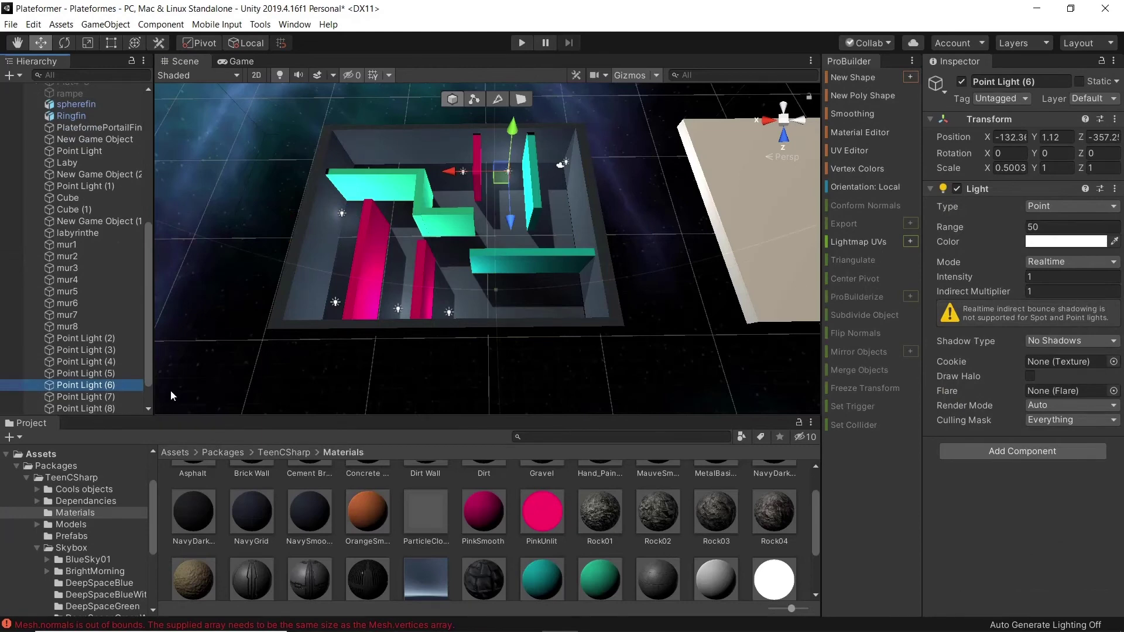
Step: Select Point Light (7), Point Light (2) and Point Light (3) in turn to check their Range settings
left_click(101, 396)
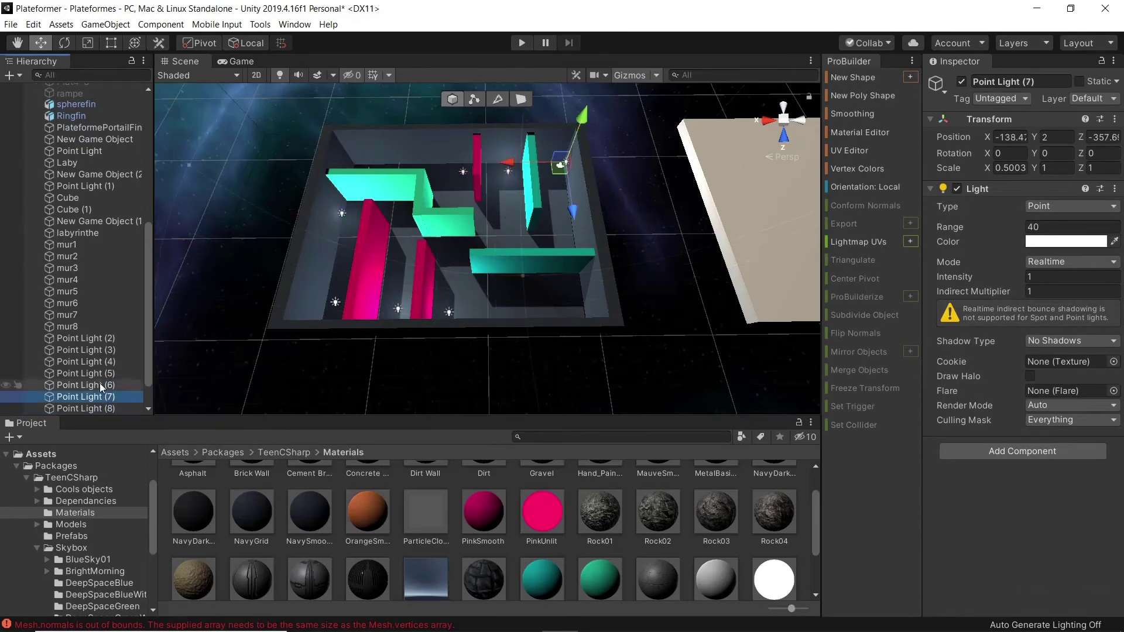
left_click(87, 338)
left_click(91, 350)
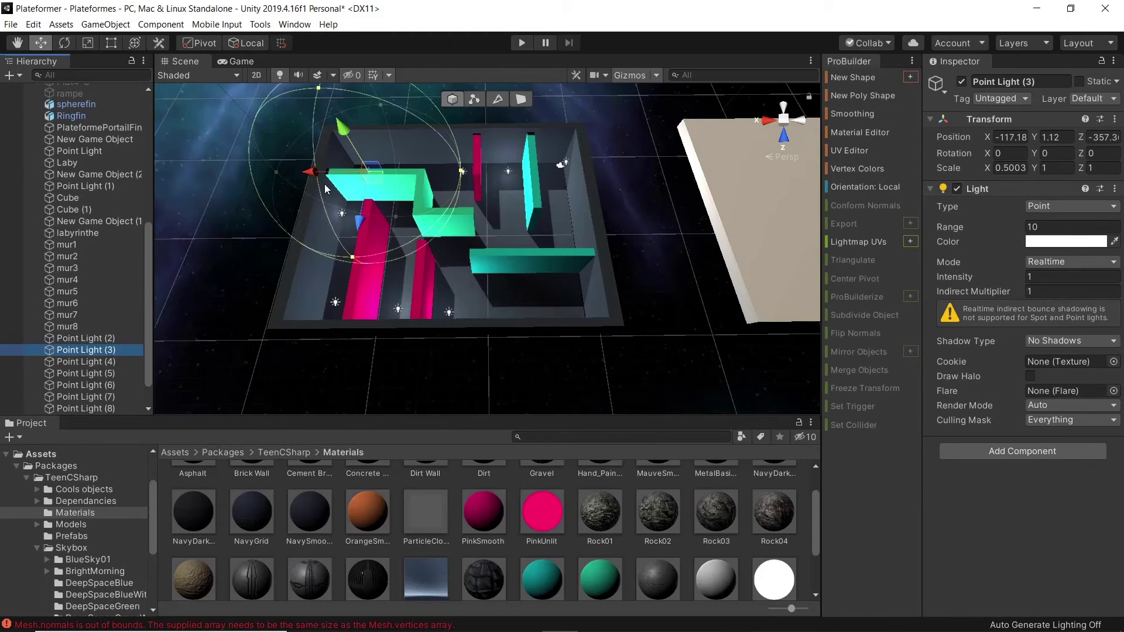
Step: Move the large flat cube beside the labyrinth along X to about -127.8 so it covers the room as a ceiling
scroll(700, 227, "down", 5)
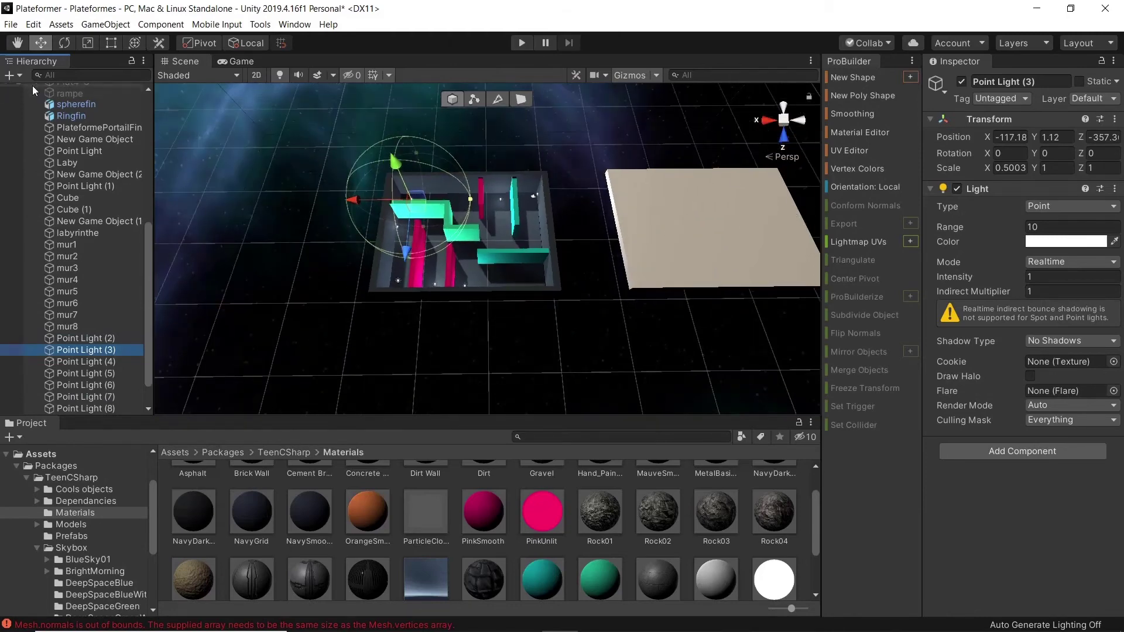
left_click(17, 78)
mouse_move(38, 121)
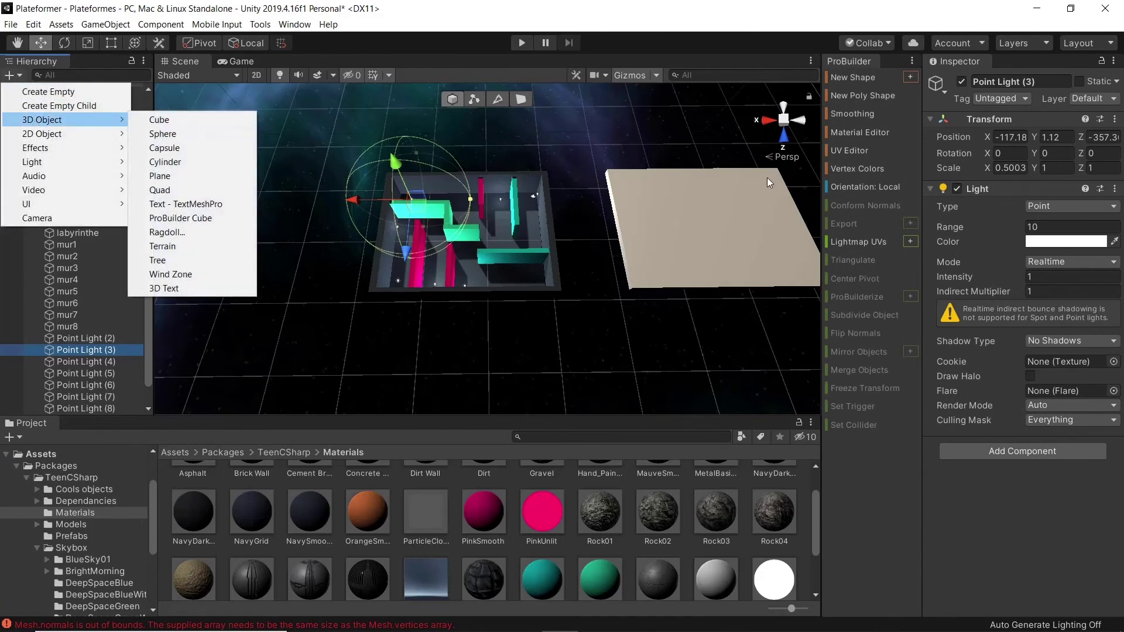
left_click(673, 292)
left_click(676, 267)
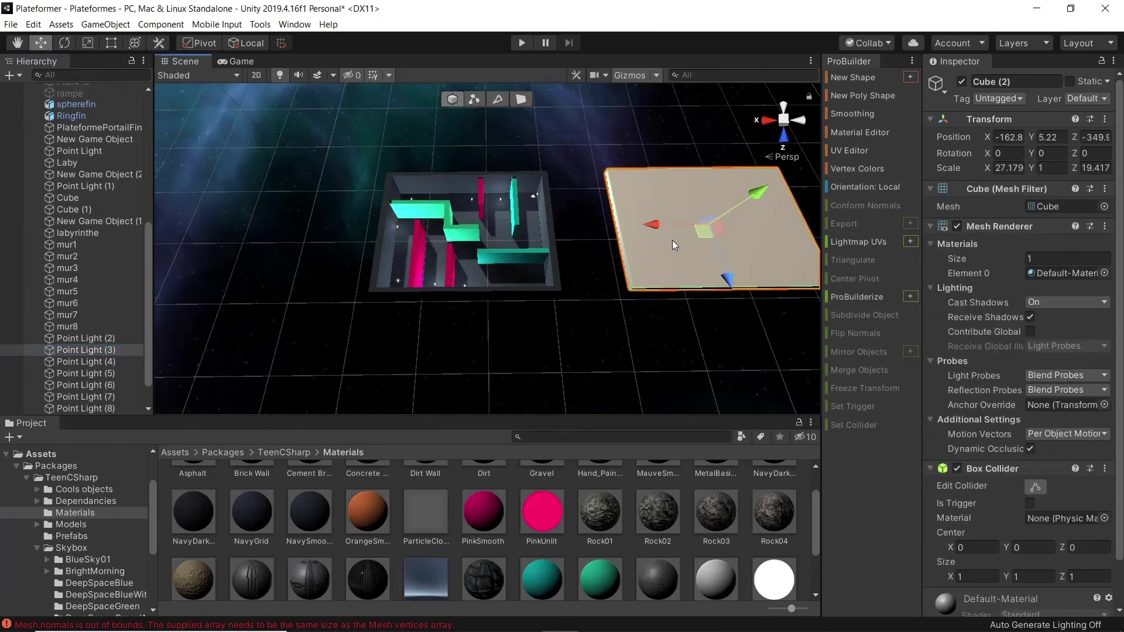
left_click_drag(634, 225, 414, 232)
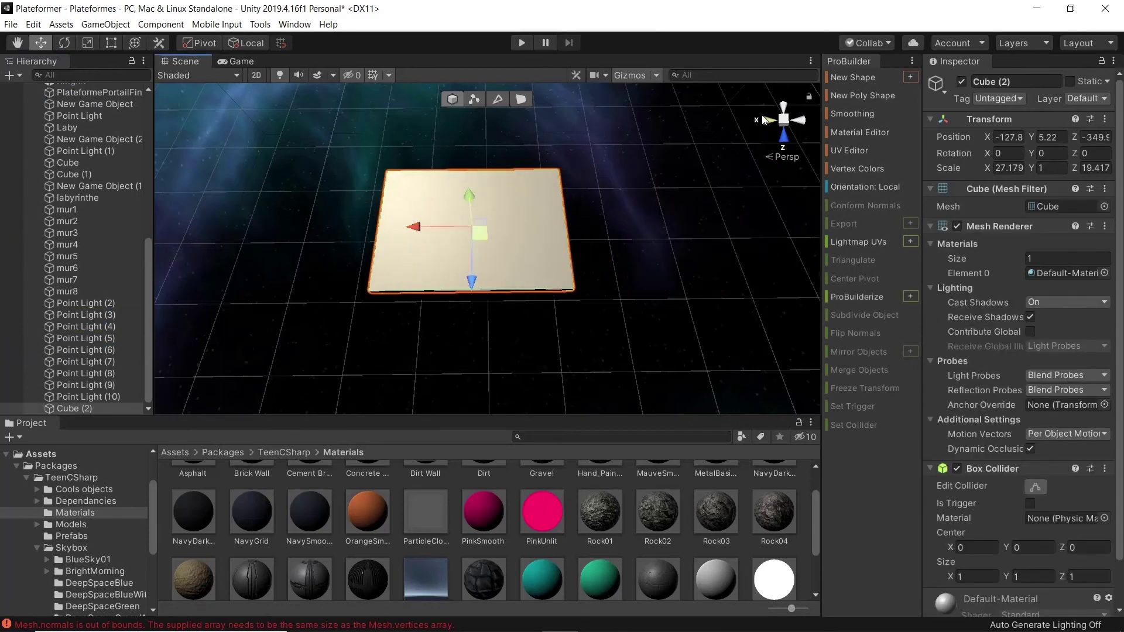
Step: Check the ceiling slab's alignment with the outer walls from the side and shift it slightly along X to about -127.5
left_click(764, 120)
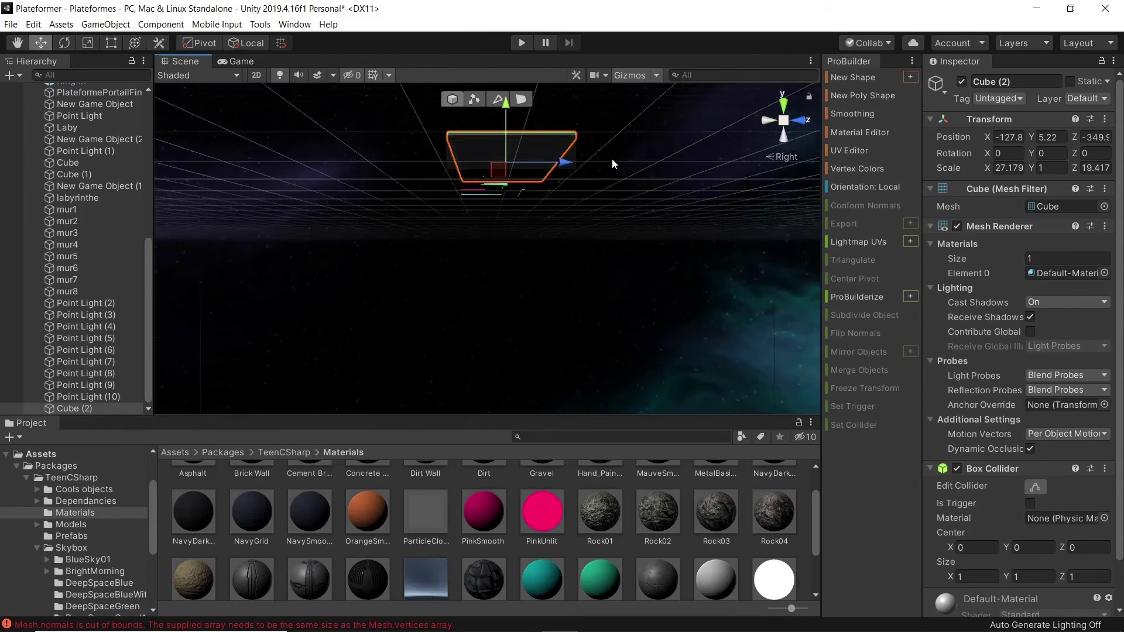
middle_click_drag(612, 160, 591, 233)
scroll(574, 286, "up", 5)
middle_click_drag(530, 304, 504, 339)
left_click_drag(588, 298, 778, 317, "alt")
middle_click_drag(717, 326, 562, 323)
right_click_drag(668, 261, 497, 288)
middle_click_drag(661, 291, 556, 301)
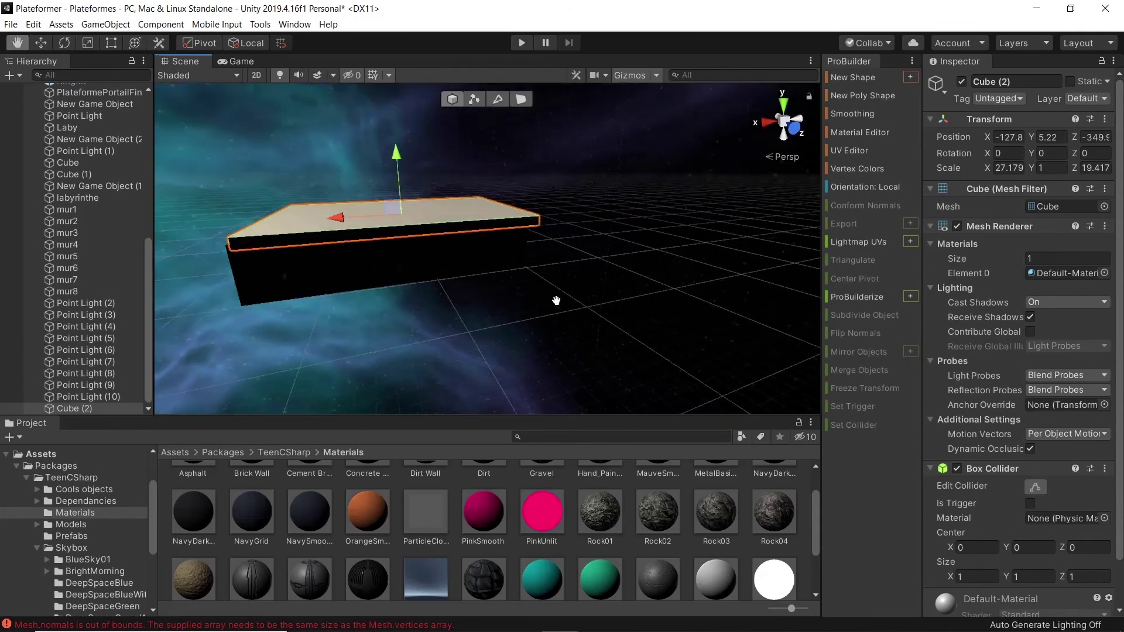
scroll(471, 303, "up", 1)
right_click_drag(619, 286, 542, 281)
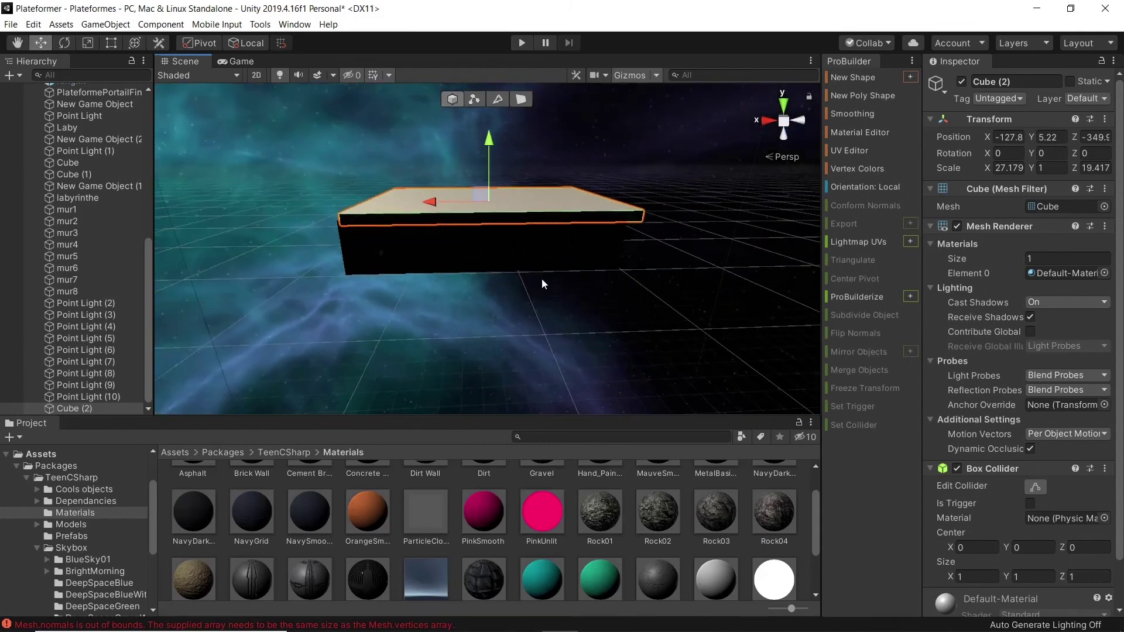
left_click_drag(430, 200, 433, 202)
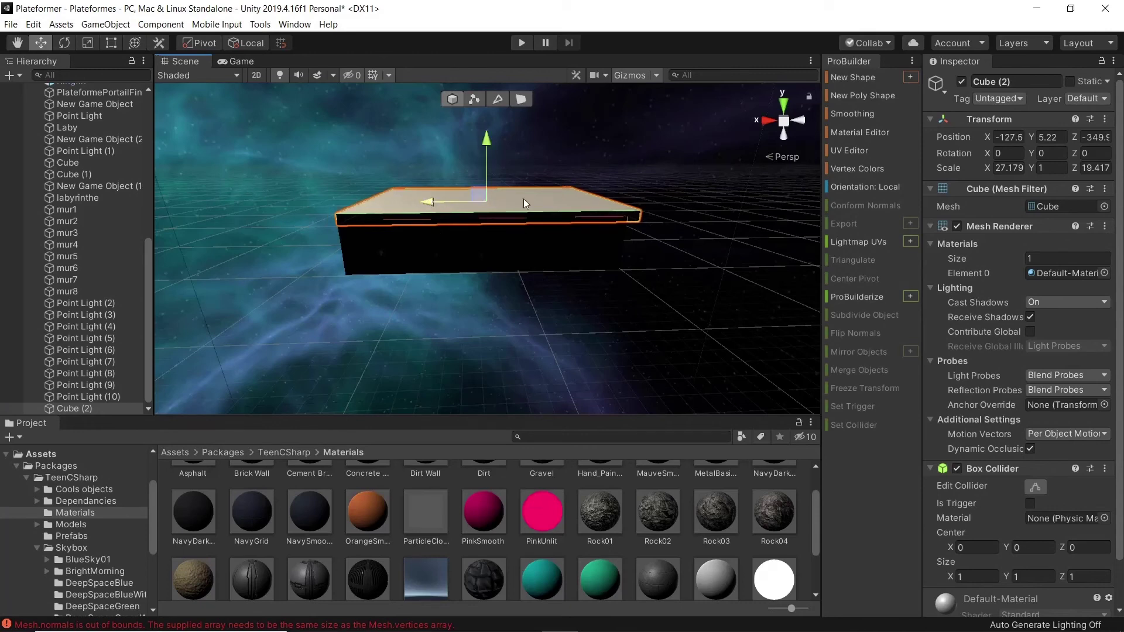
Step: Run the game and walk through the labyrinth's corridors to inspect the coloured walls, ceiling and lighting
left_click(519, 39)
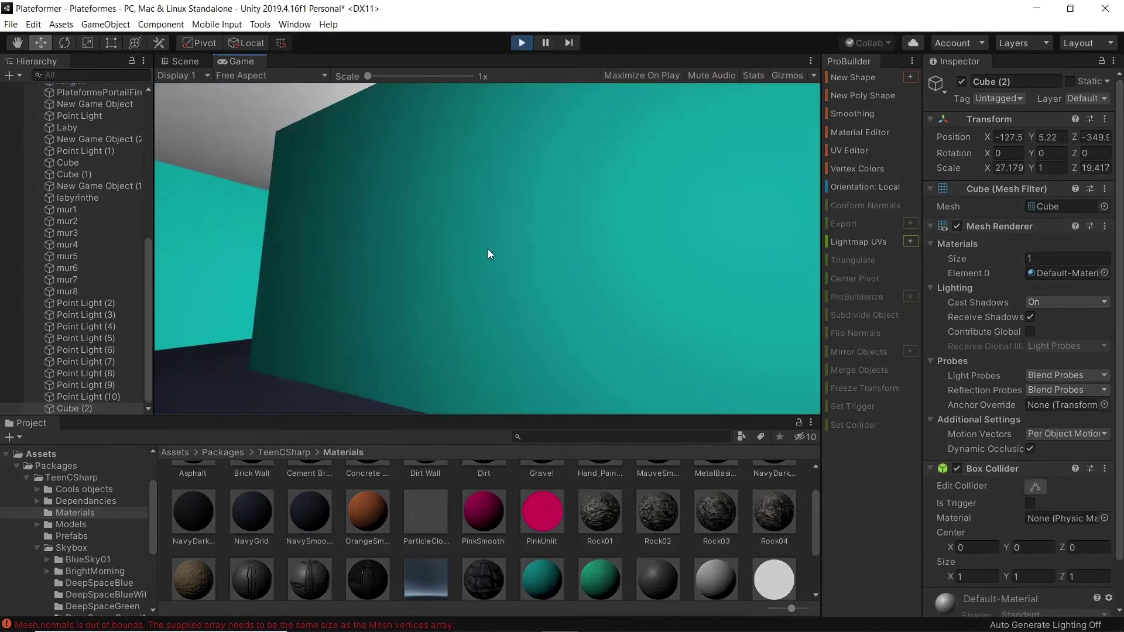
key("w")
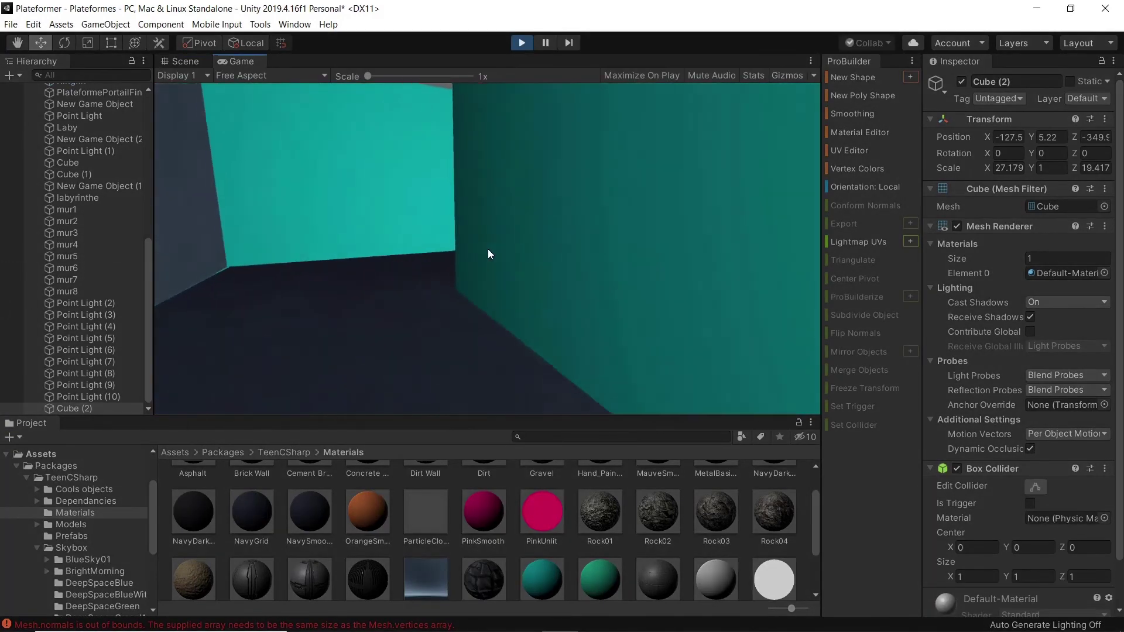
key("w")
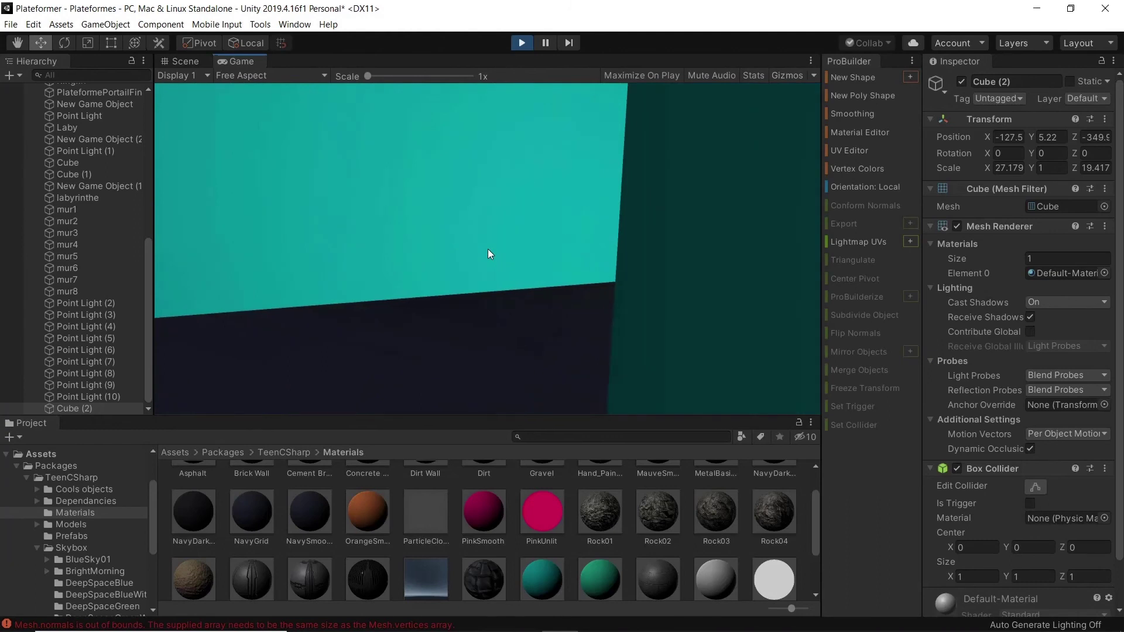
key("w")
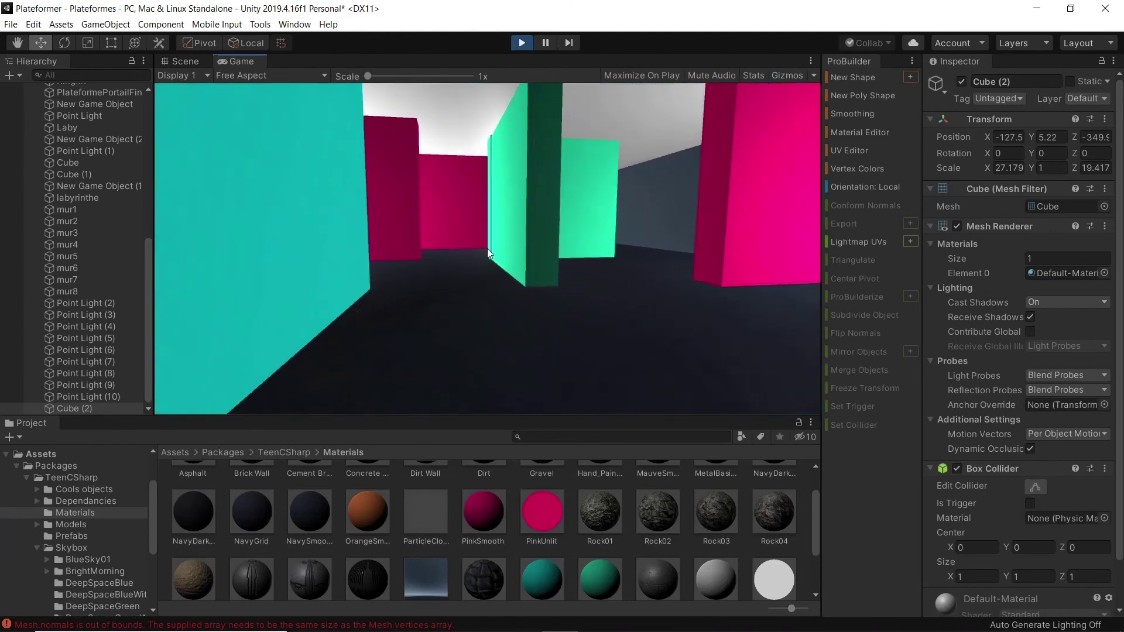
key("w")
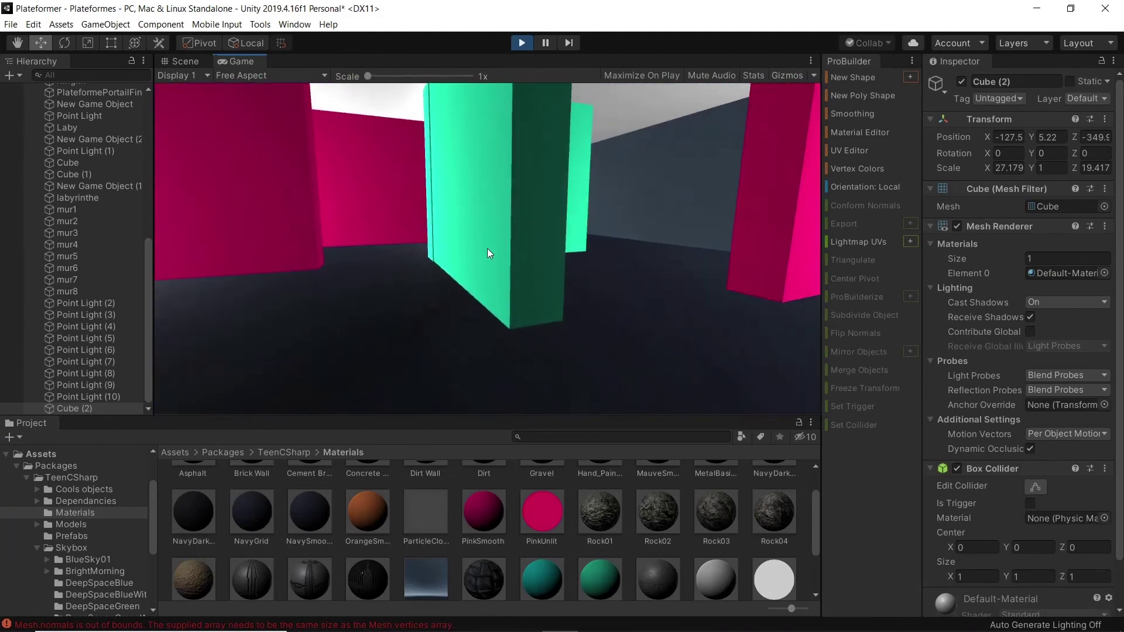
key("w")
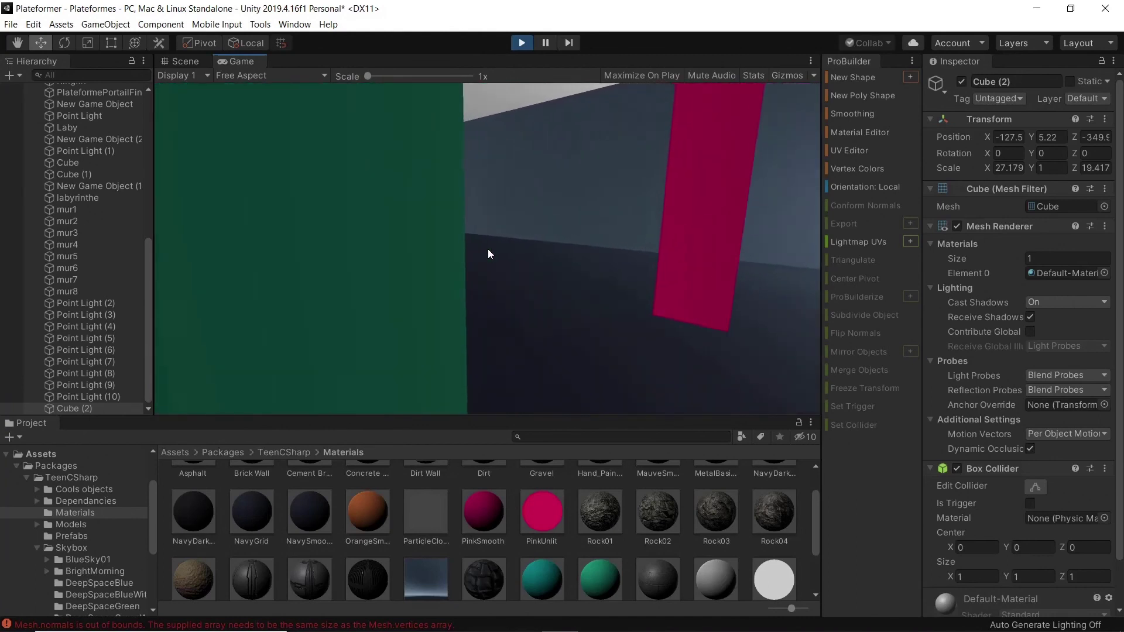
key("w")
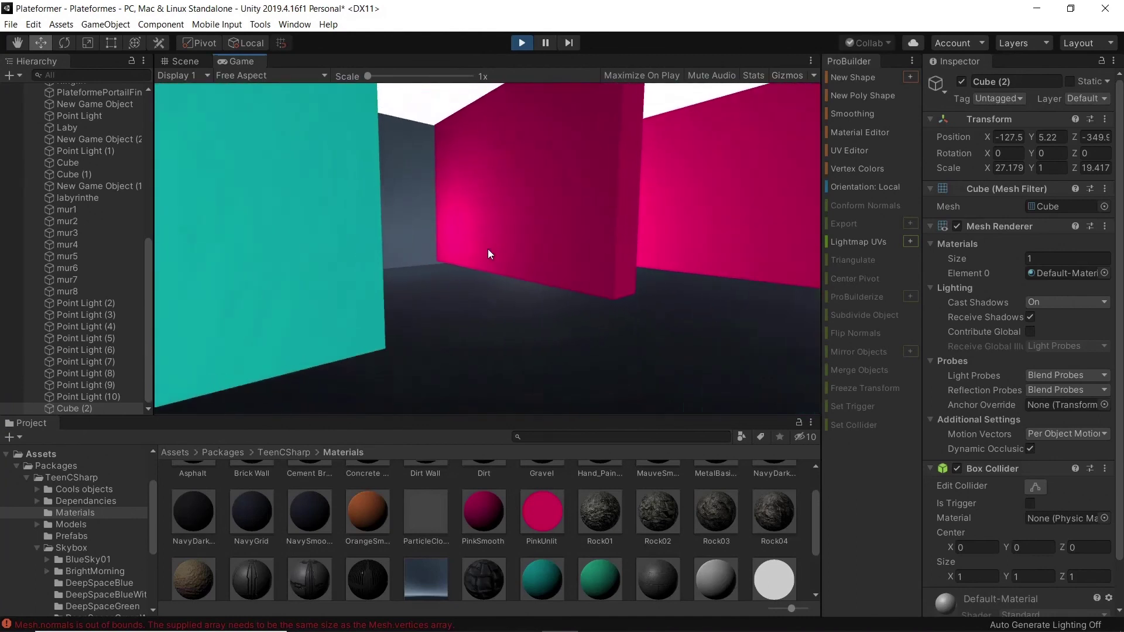
key("w")
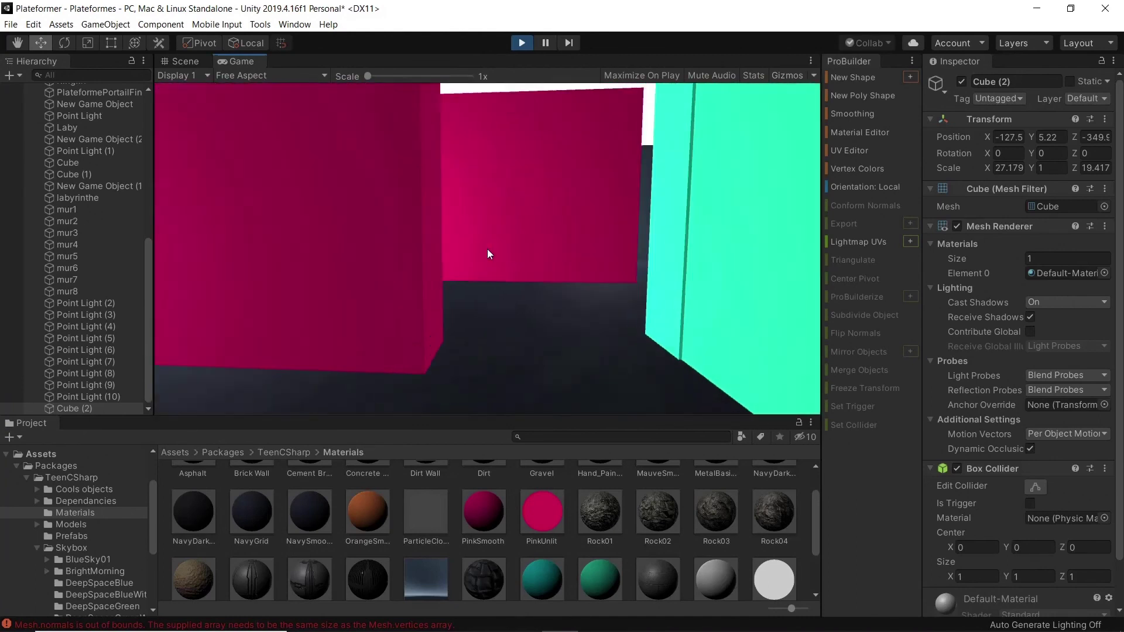
key("w")
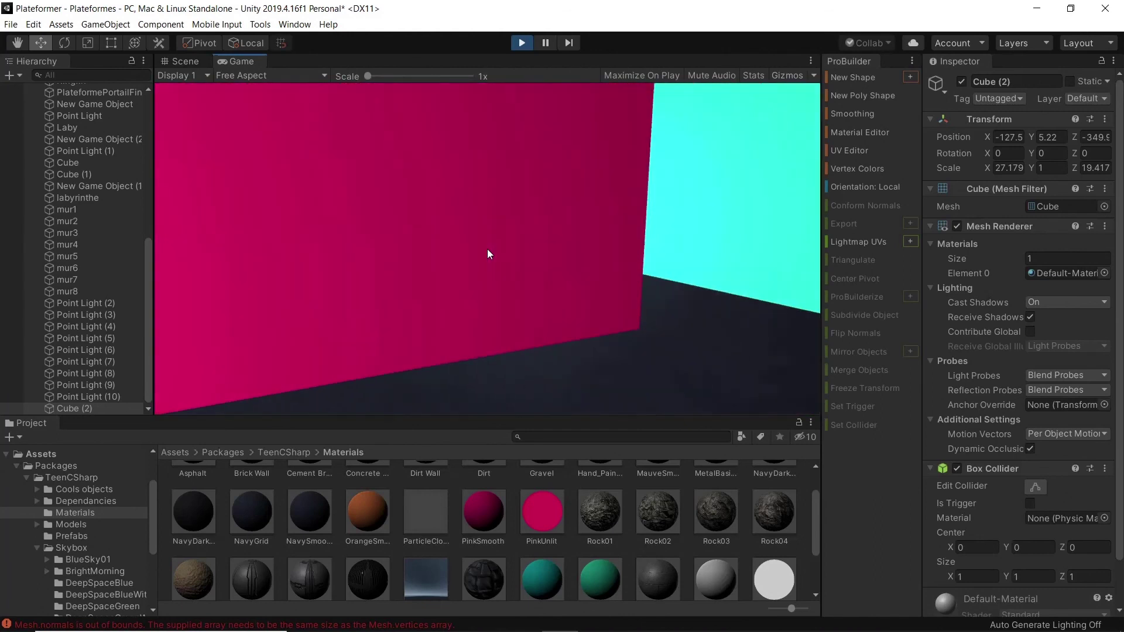
key("w")
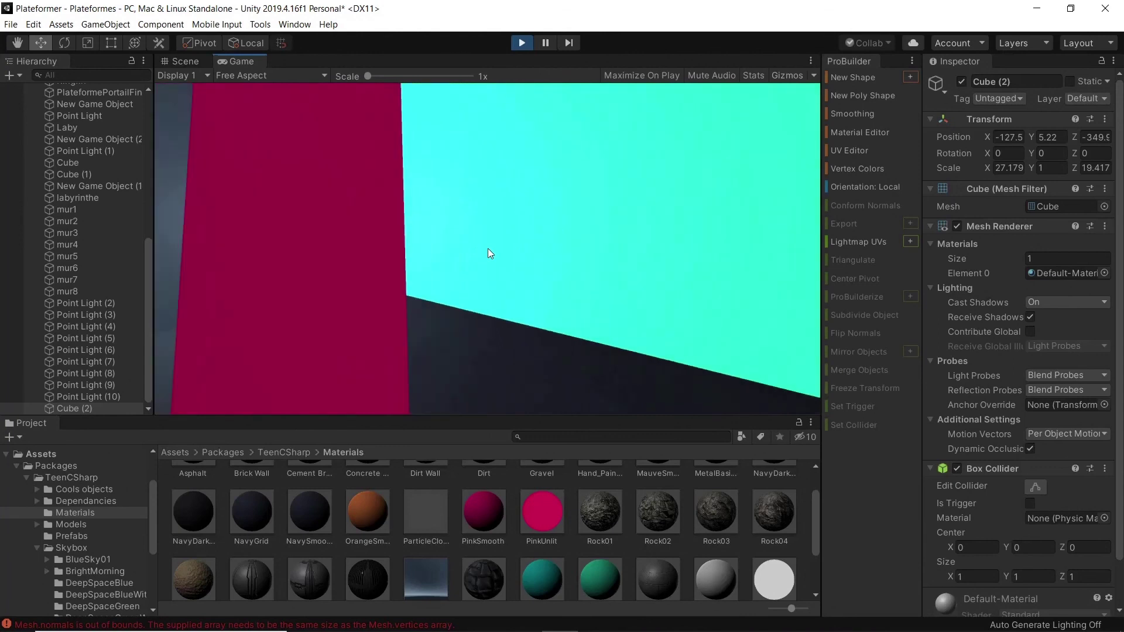
key("w")
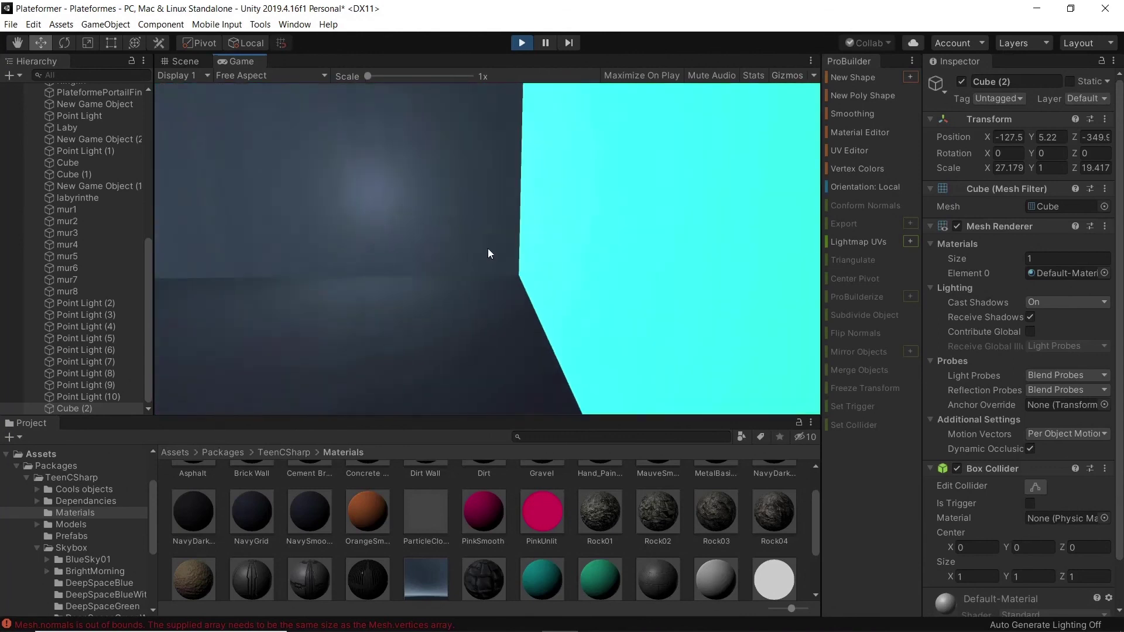
key("w")
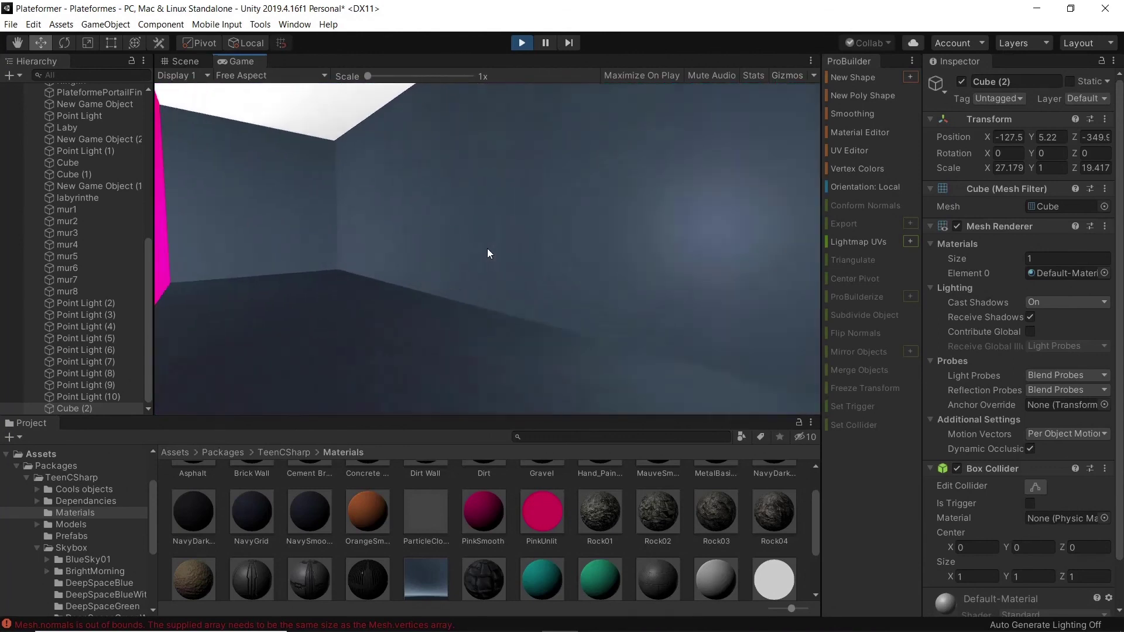
key("w")
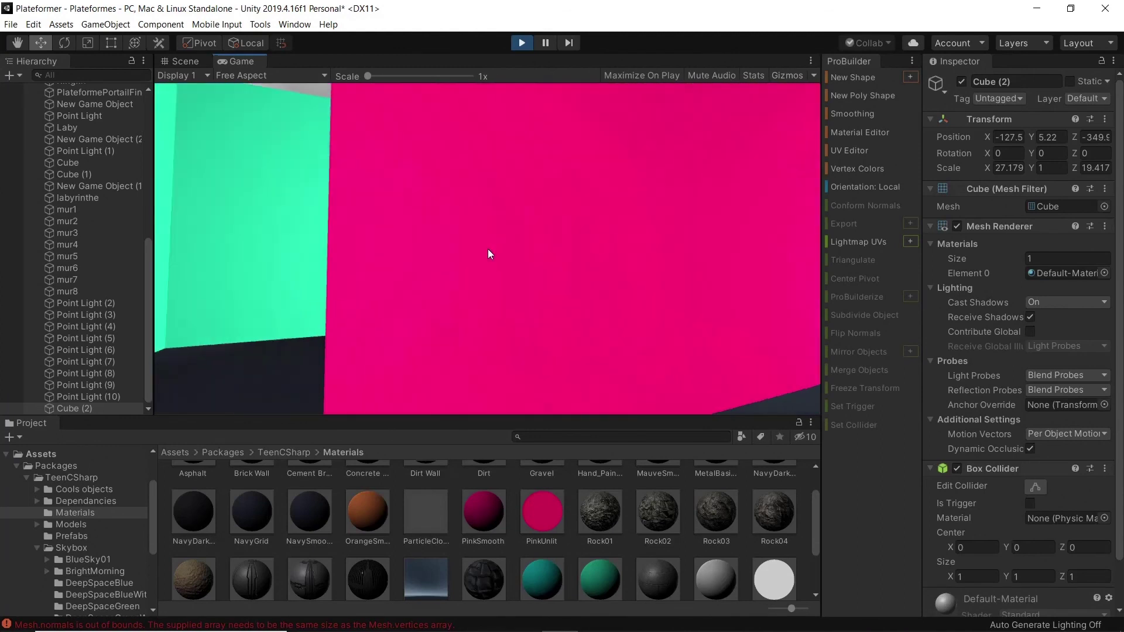
key("w")
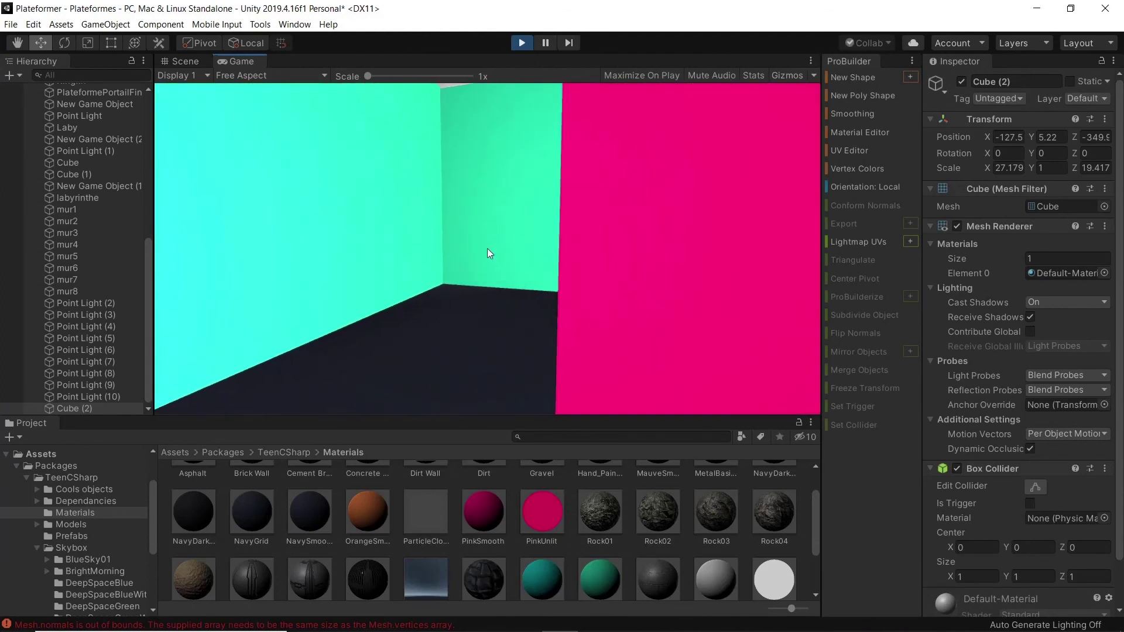
key("w")
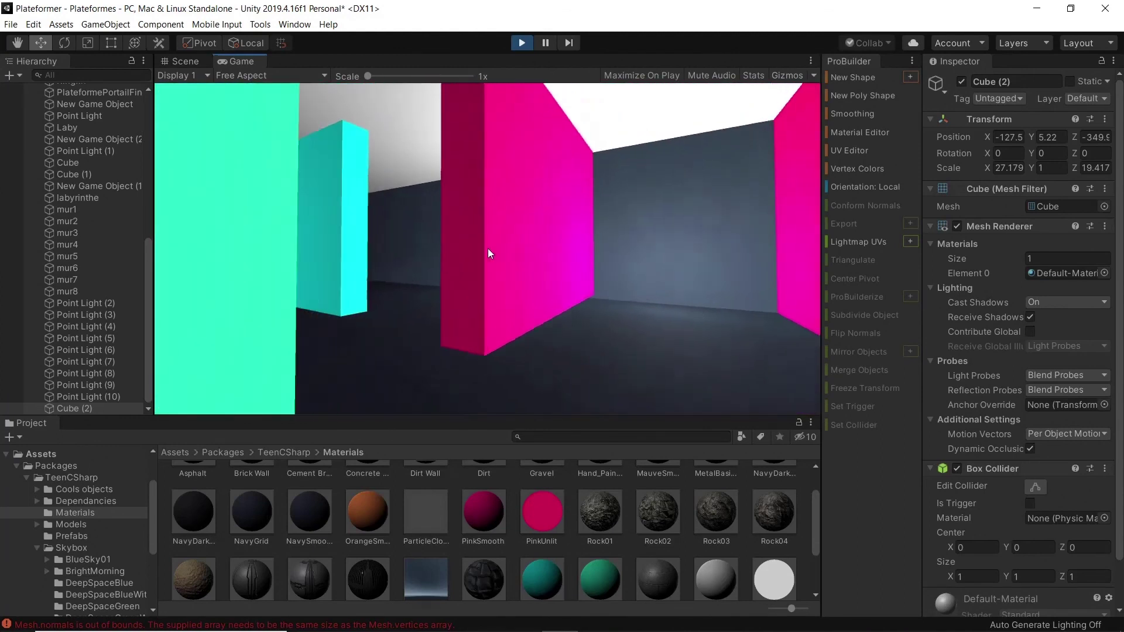
key("w")
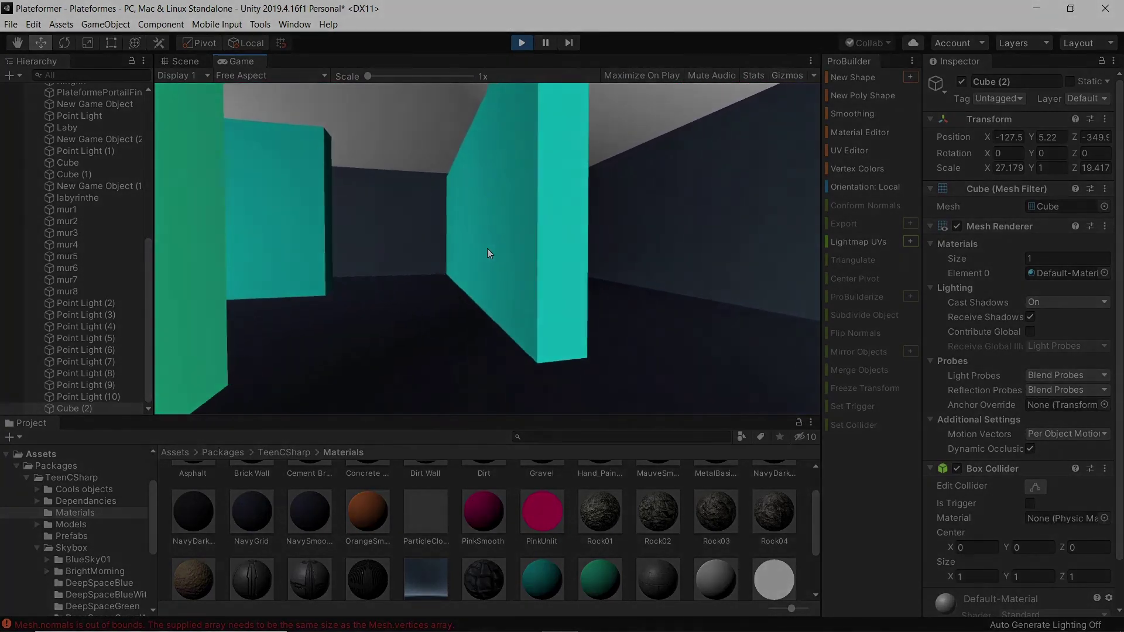
key("w")
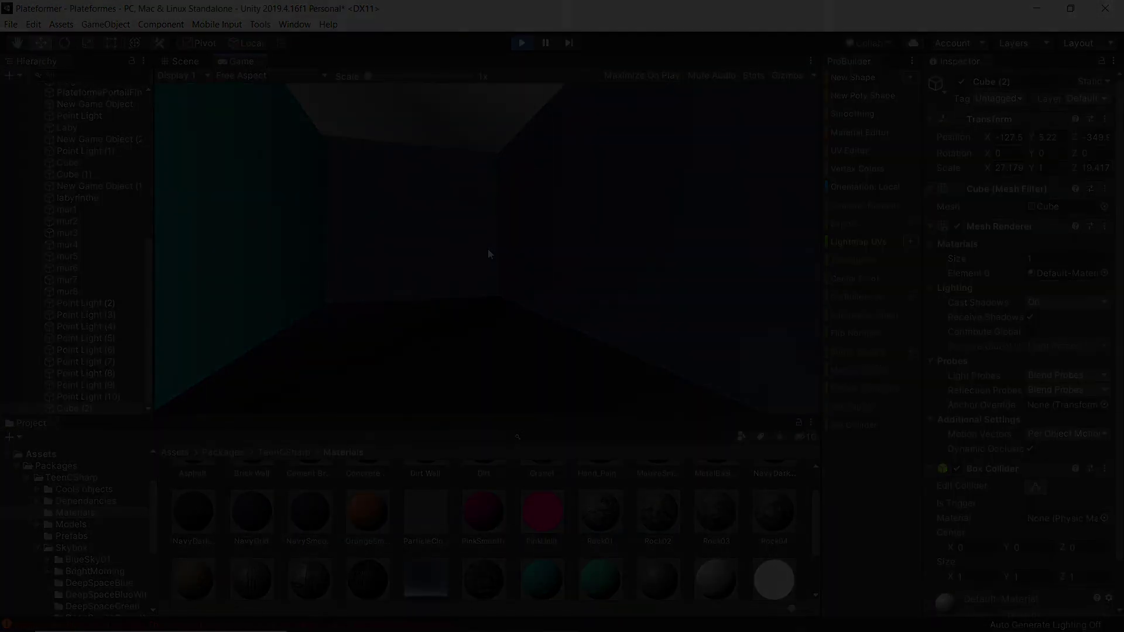